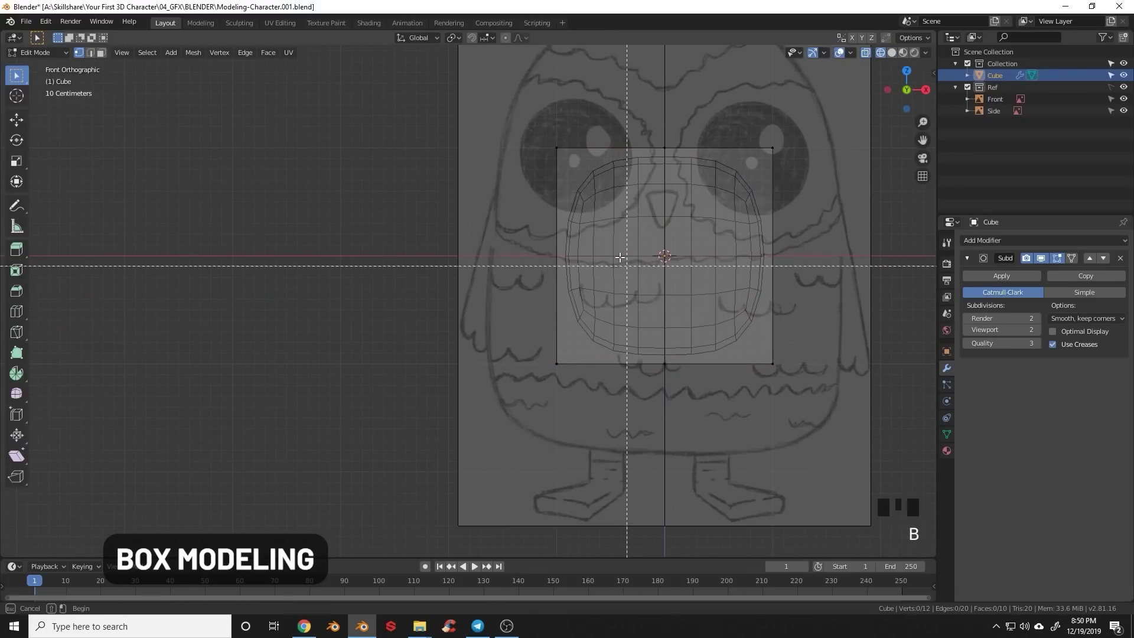
In front view Edit Mode, raise the cage's top face up to the owl's head
{"action": "key", "text": "Tab"}
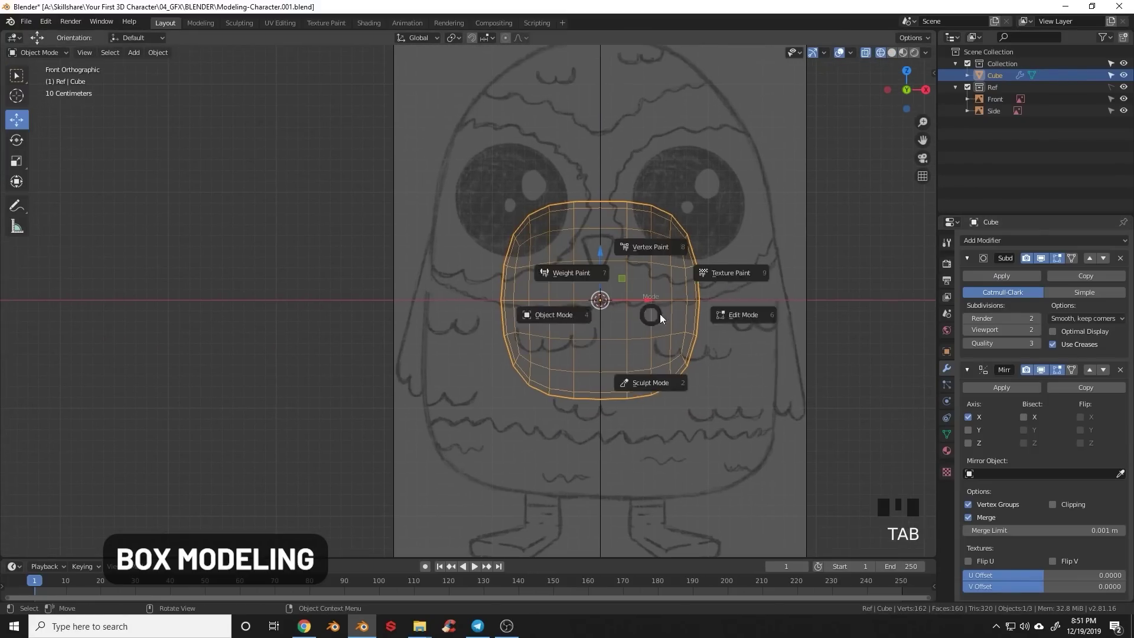
{"action": "key", "text": "KP_1"}
{"action": "left_click", "coordinate": [559, 258]}
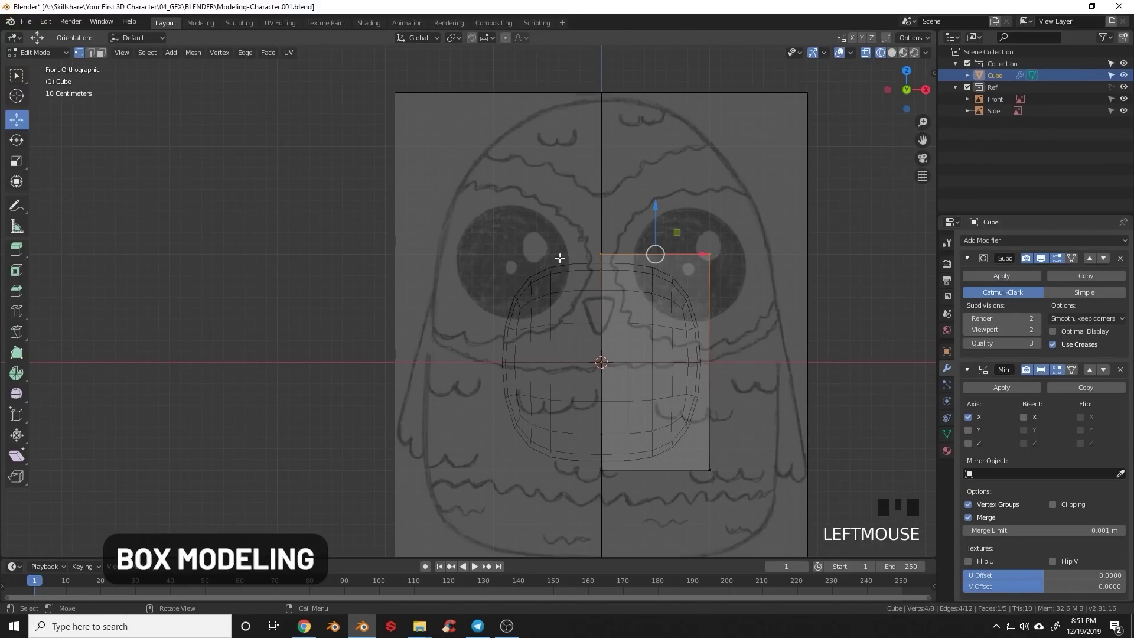
{"action": "left_click_drag", "start_coordinate": [560, 257], "coordinate": [559, 86]}
Box-select the cage's side edge and push it out to the sketch outline
{"action": "key", "text": "b"}
{"action": "middle_click_drag", "start_coordinate": [711, 497], "coordinate": [681, 373], "text": "shift"}
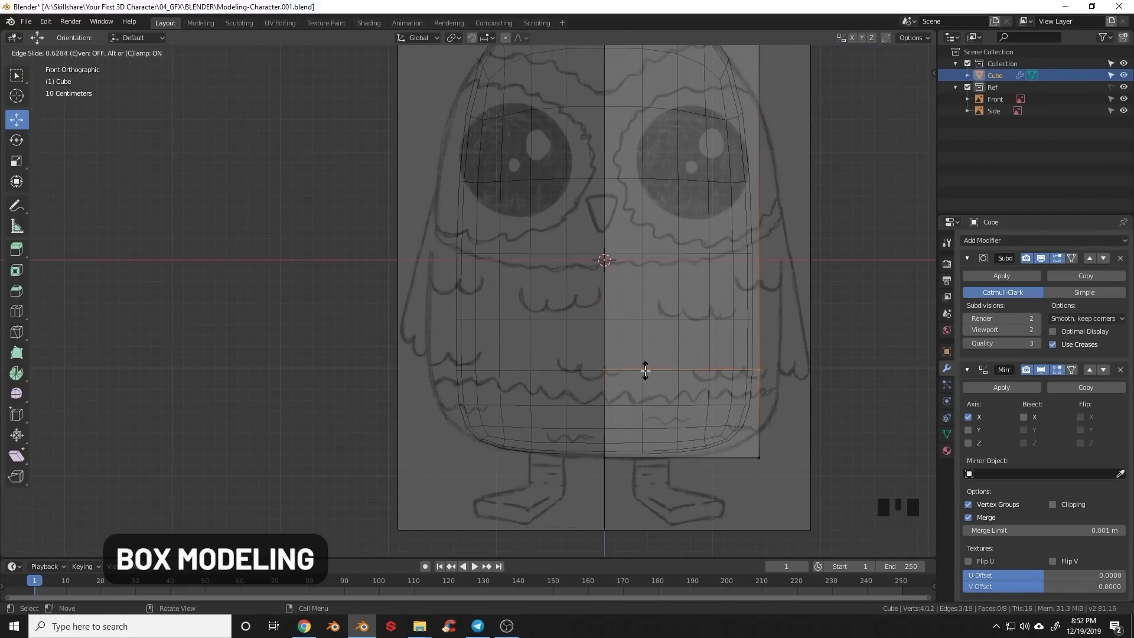
{"action": "key", "text": "b"}
{"action": "left_click_drag", "start_coordinate": [744, 295], "coordinate": [790, 328]}
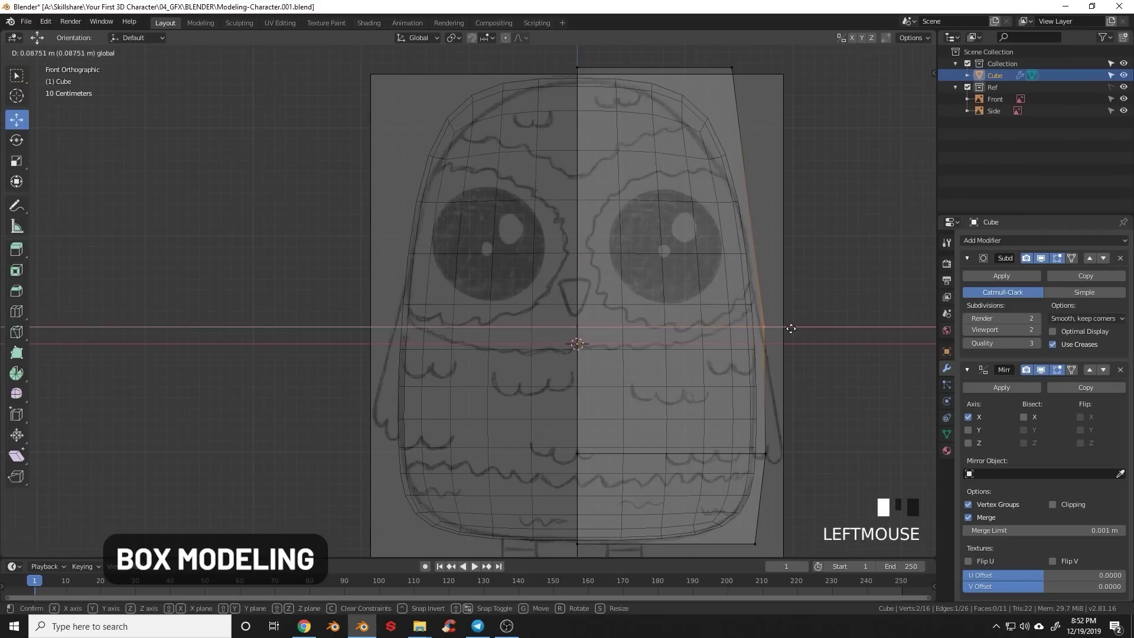
{"action": "left_click", "coordinate": [791, 329]}
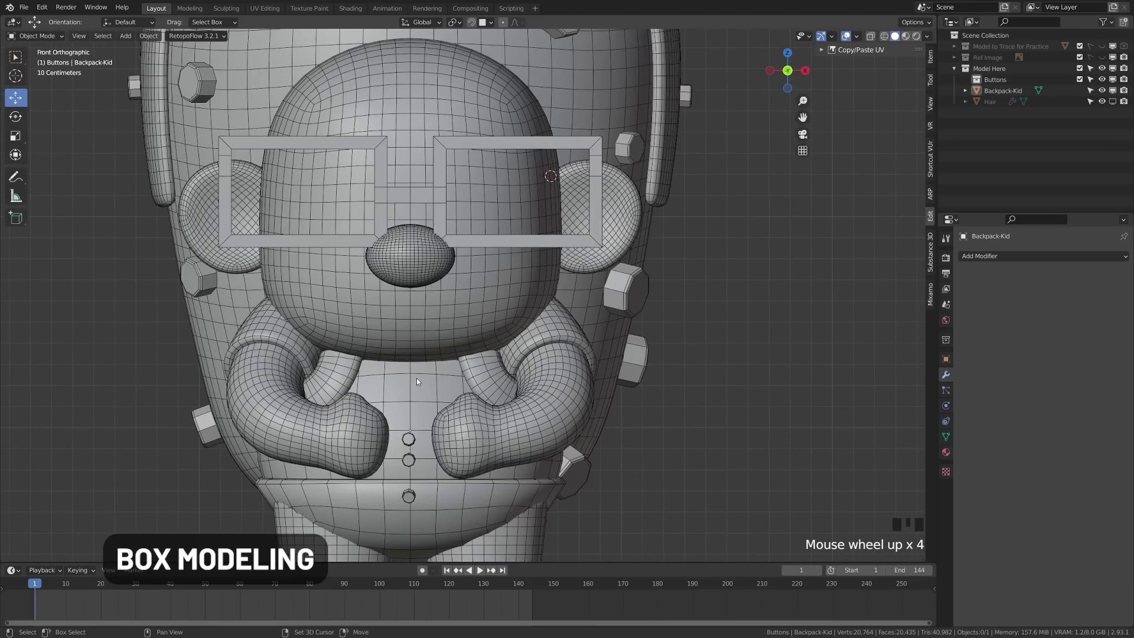
Pan the view up over the backpack character
{"action": "middle_click_drag", "start_coordinate": [417, 381], "coordinate": [409, 314], "text": "shift"}
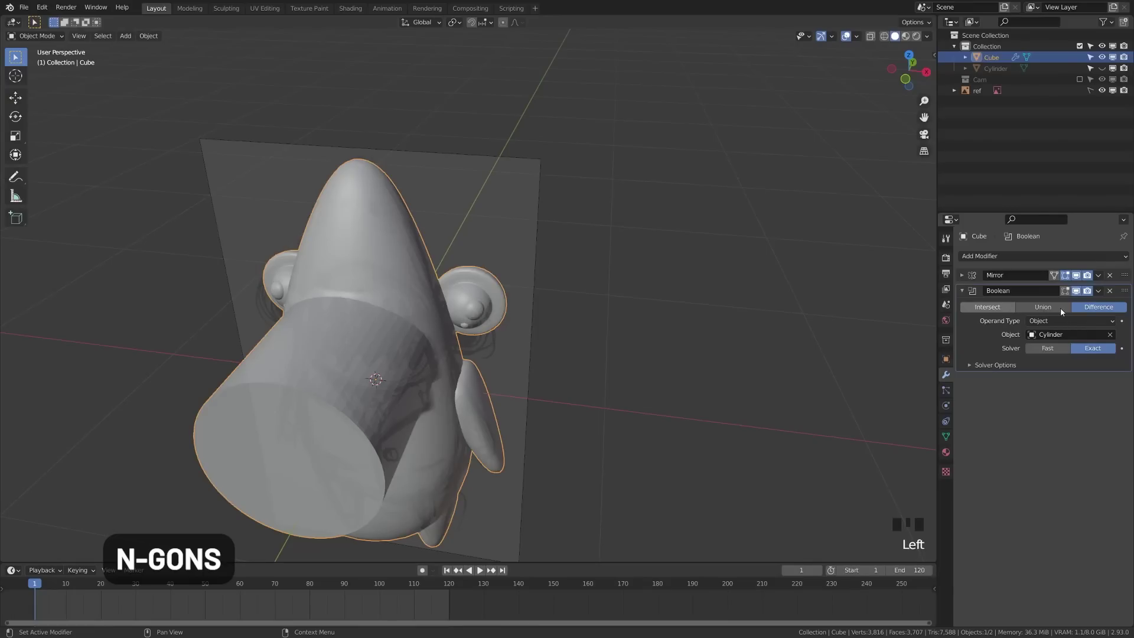
Set the Boolean to Difference with the Fast solver, then check the hole from the front
{"action": "left_click", "coordinate": [987, 307]}
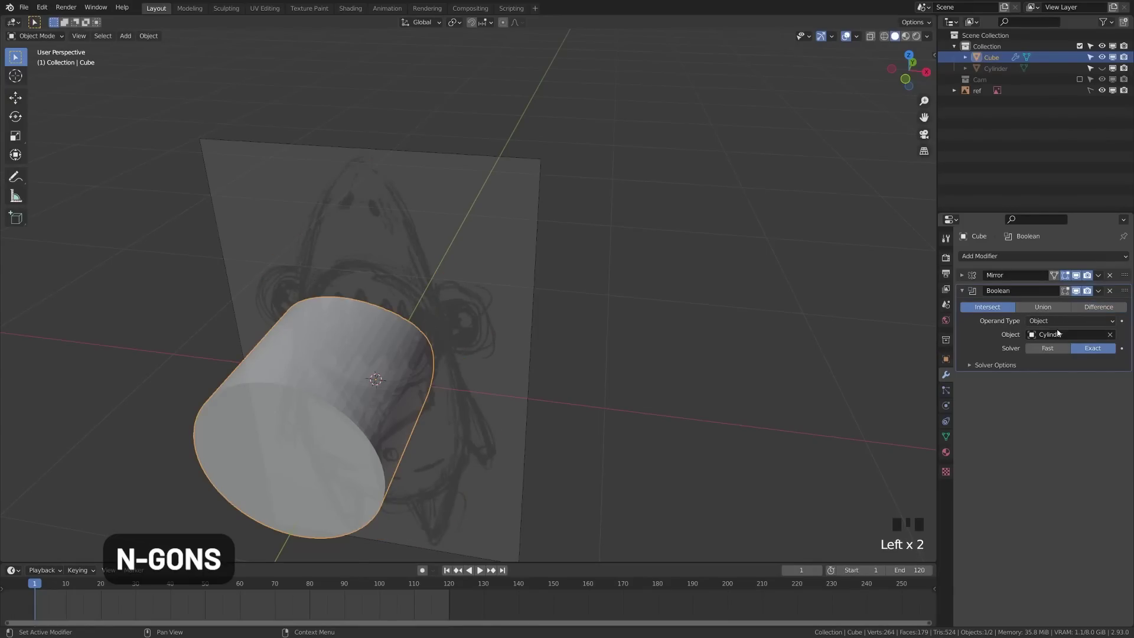
{"action": "left_click", "coordinate": [1048, 348]}
{"action": "left_click", "coordinate": [1091, 307]}
{"action": "middle_click_drag", "start_coordinate": [636, 365], "coordinate": [356, 371]}
{"action": "key", "text": "KP_1"}
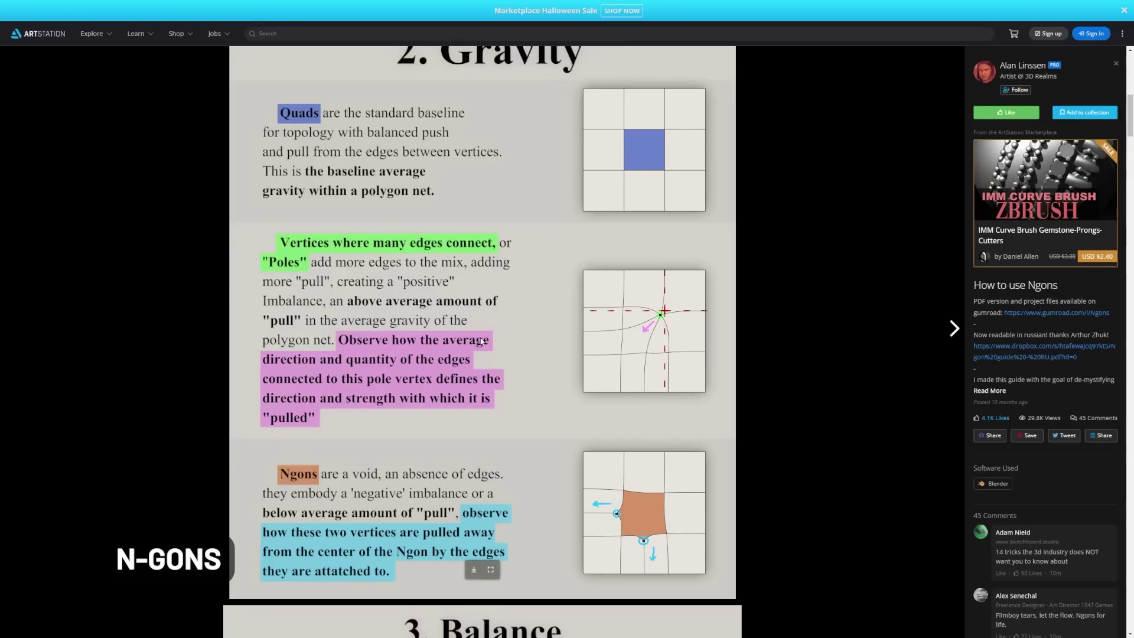
Scroll down the guide past the Gravity and Balance sections to Food for Thought
{"action": "scroll", "coordinate": [481, 337], "scroll_direction": "up", "scroll_amount": 10}
{"action": "scroll", "coordinate": [481, 338], "scroll_direction": "down", "scroll_amount": 1}
{"action": "scroll", "coordinate": [480, 337], "scroll_direction": "down", "scroll_amount": 10}
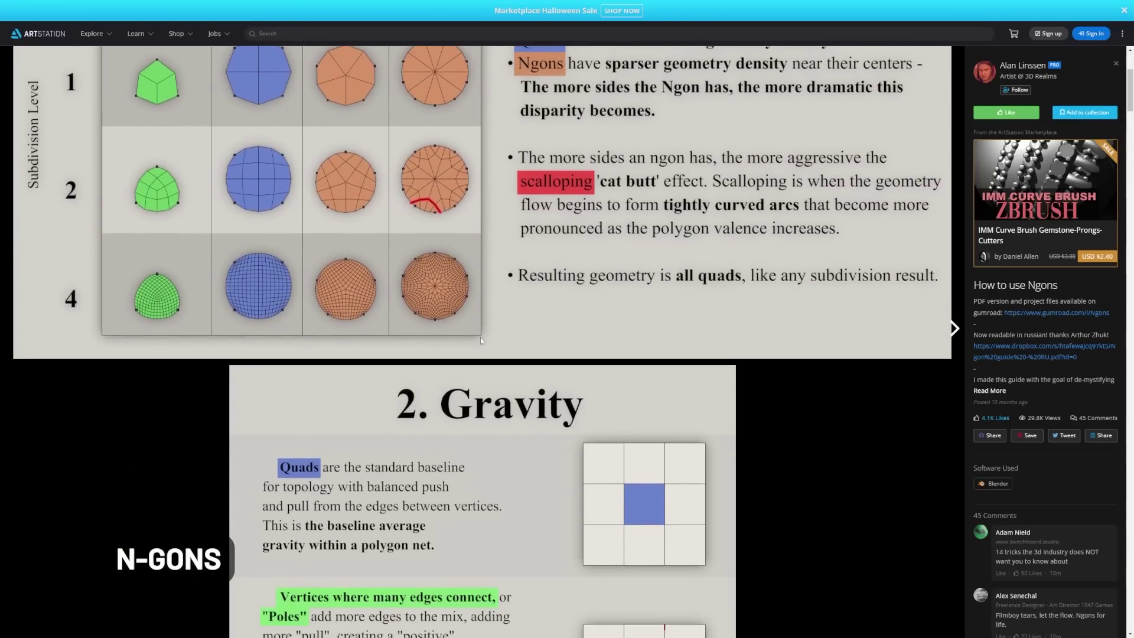
{"action": "scroll", "coordinate": [480, 340], "scroll_direction": "down", "scroll_amount": 12}
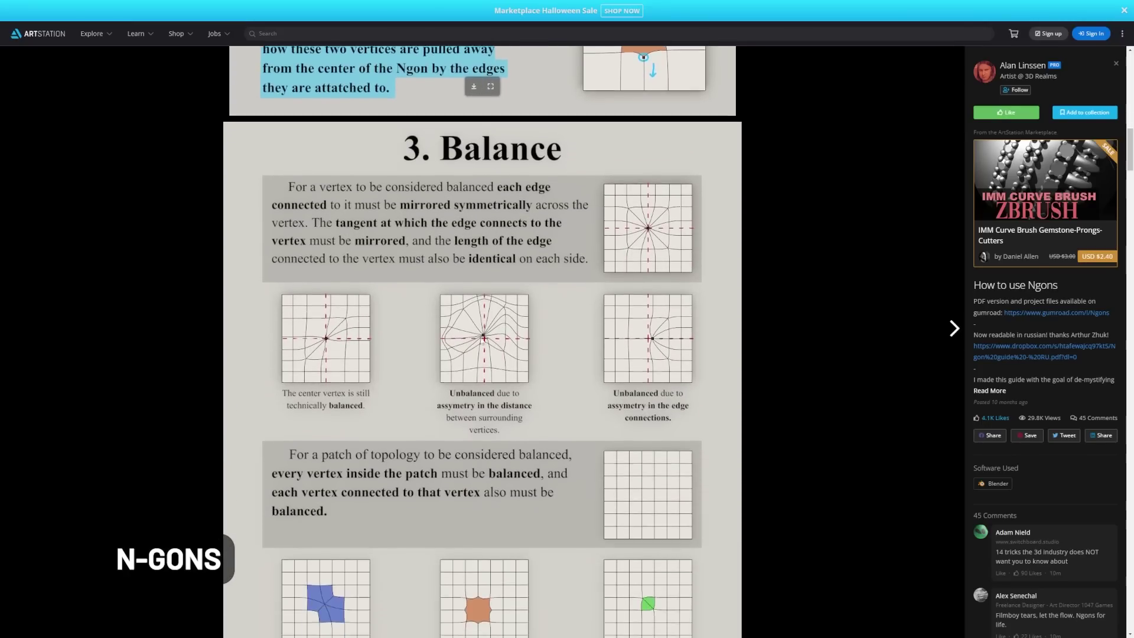
{"action": "scroll", "coordinate": [481, 340], "scroll_direction": "down", "scroll_amount": 5}
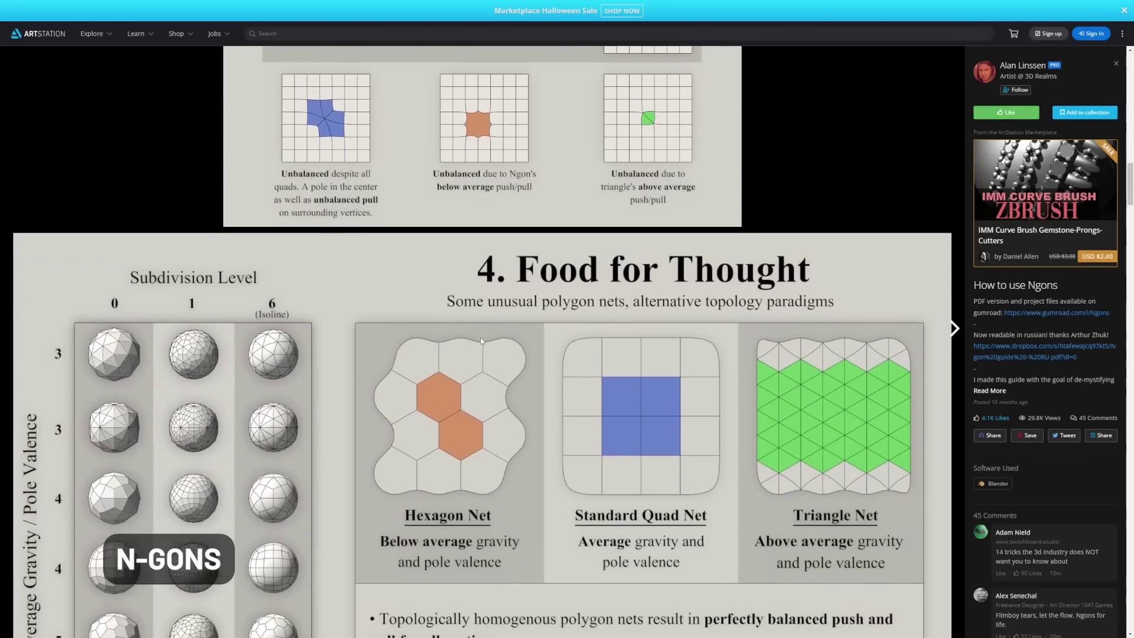
{"action": "scroll", "coordinate": [480, 340], "scroll_direction": "down", "scroll_amount": 4}
{"action": "scroll", "coordinate": [480, 340], "scroll_direction": "down", "scroll_amount": 5}
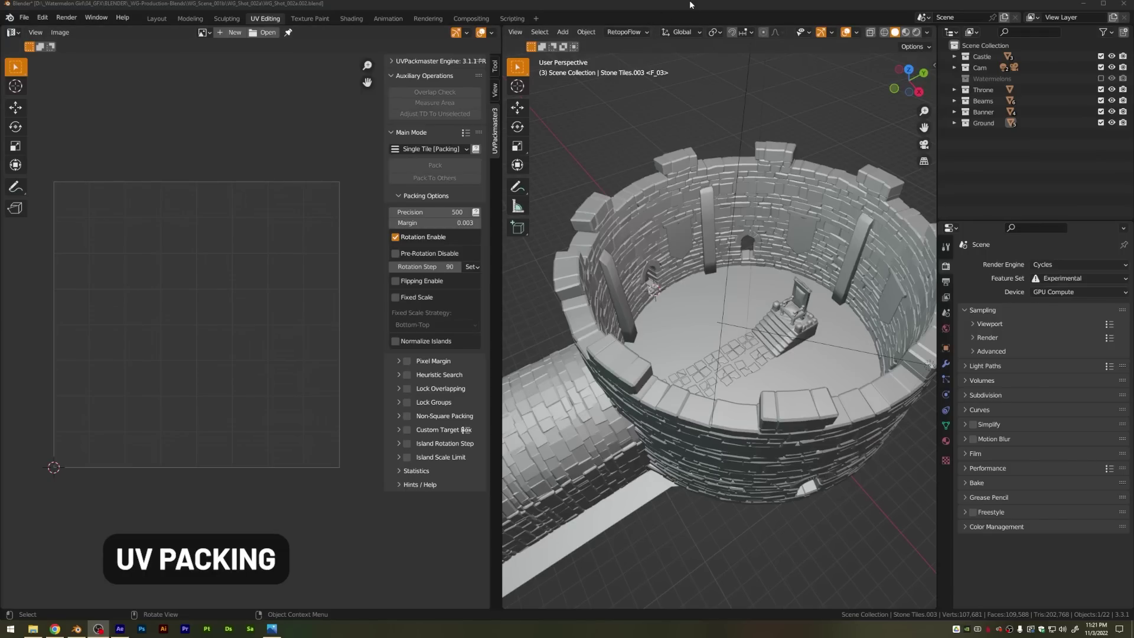
Orbit around the castle tower and frame the selected Stone Tiles object
{"action": "left_click", "coordinate": [690, 4]}
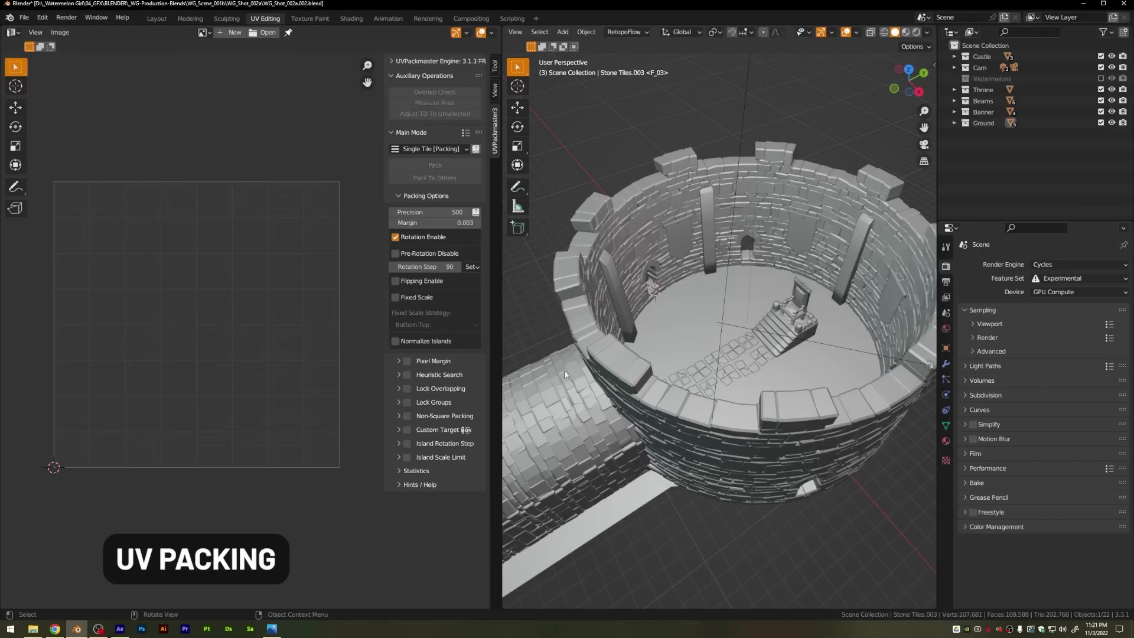
{"action": "middle_click_drag", "start_coordinate": [565, 370], "coordinate": [591, 356]}
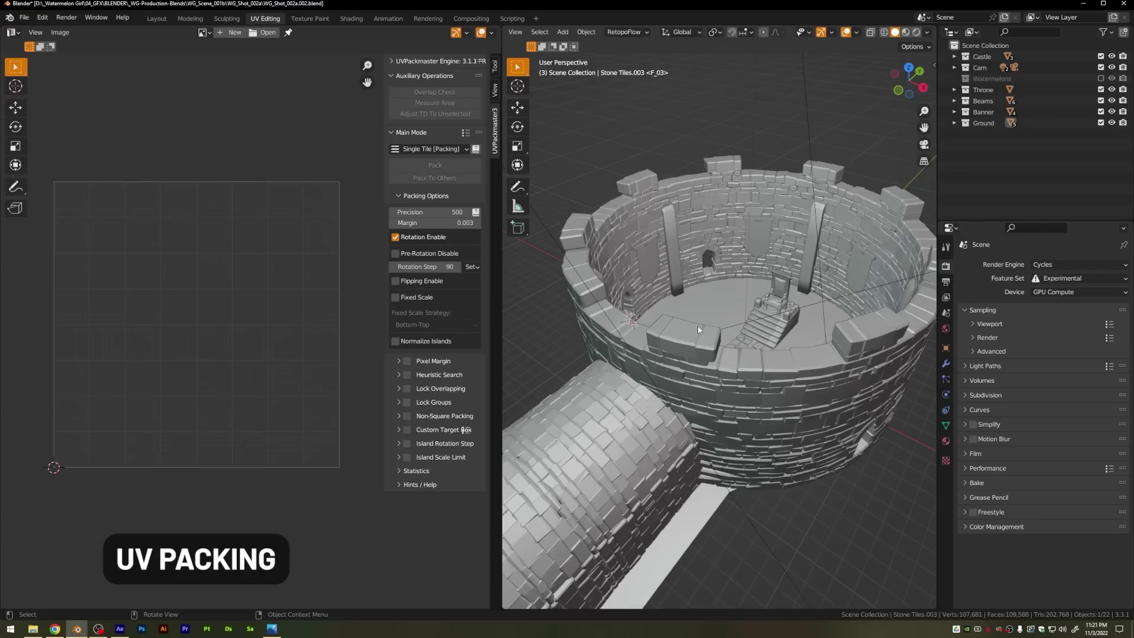
{"action": "middle_click_drag", "start_coordinate": [699, 329], "coordinate": [750, 436]}
{"action": "key", "text": "KP_Decimal"}
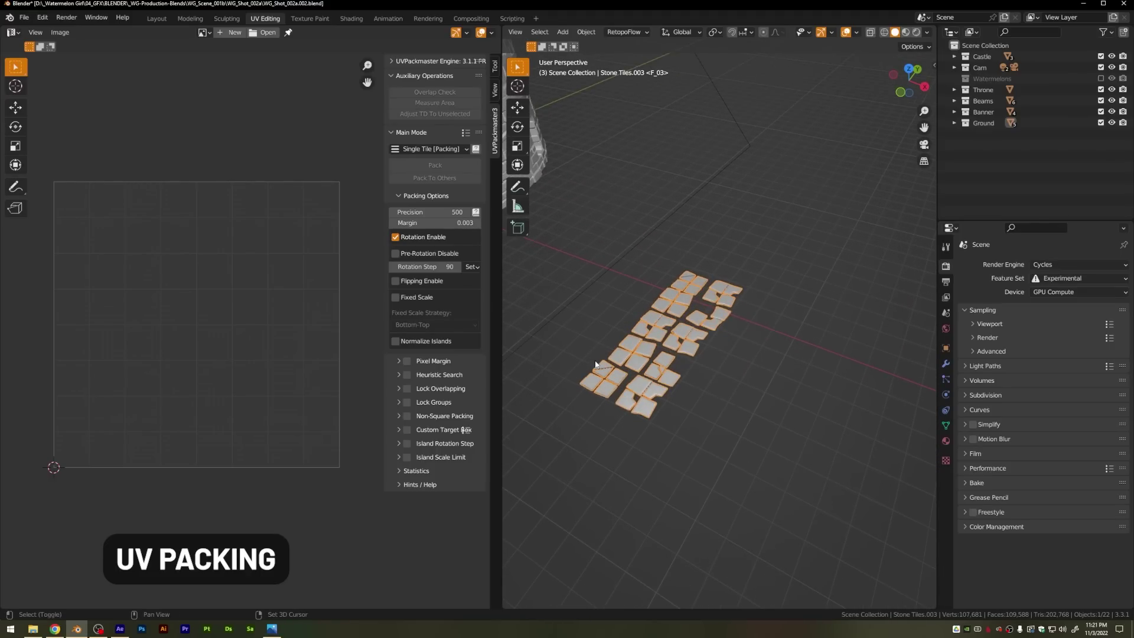
Pack the Stone Tiles UV islands with Pack Islands, then a tighter UVPackmaster pack
{"action": "key", "text": "Tab"}
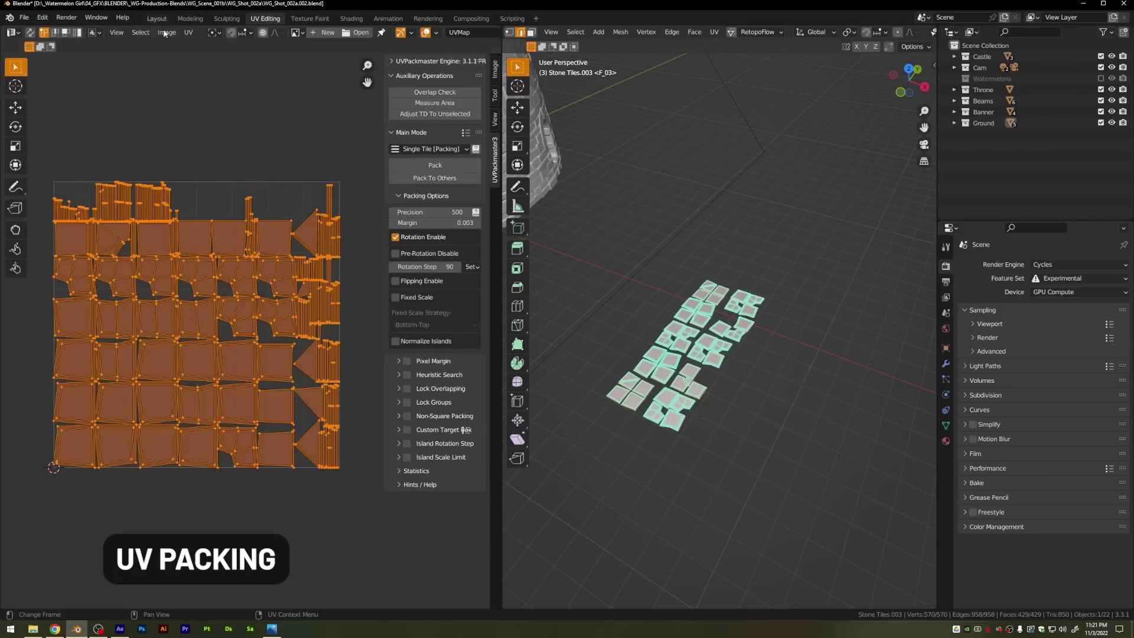
{"action": "left_click", "coordinate": [188, 32]}
{"action": "left_click", "coordinate": [239, 226]}
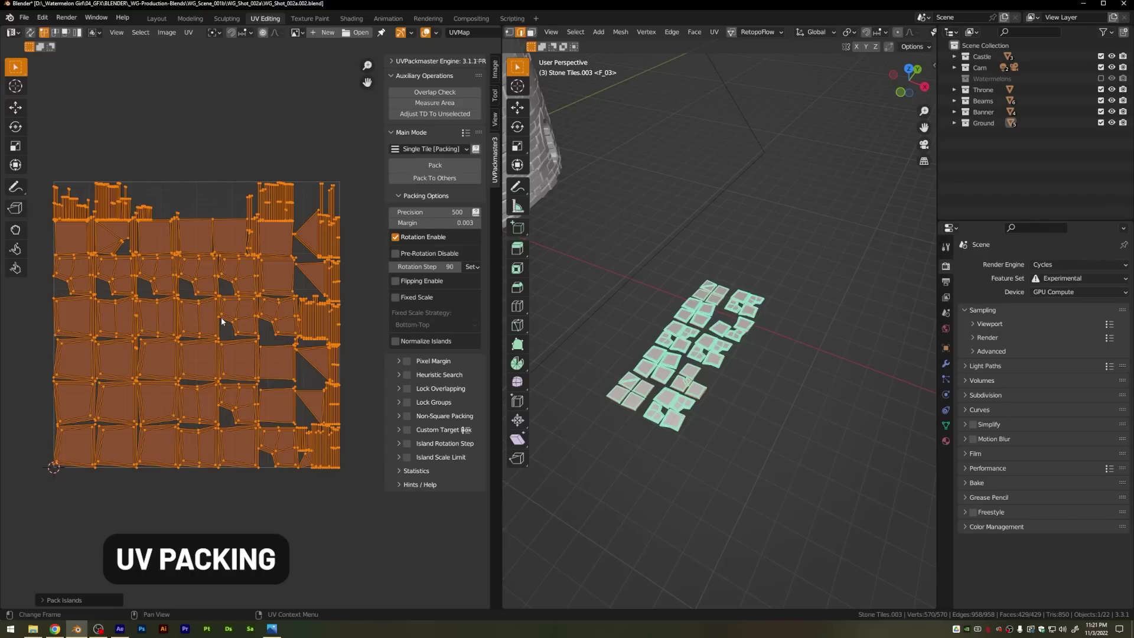
{"action": "left_click", "coordinate": [442, 167]}
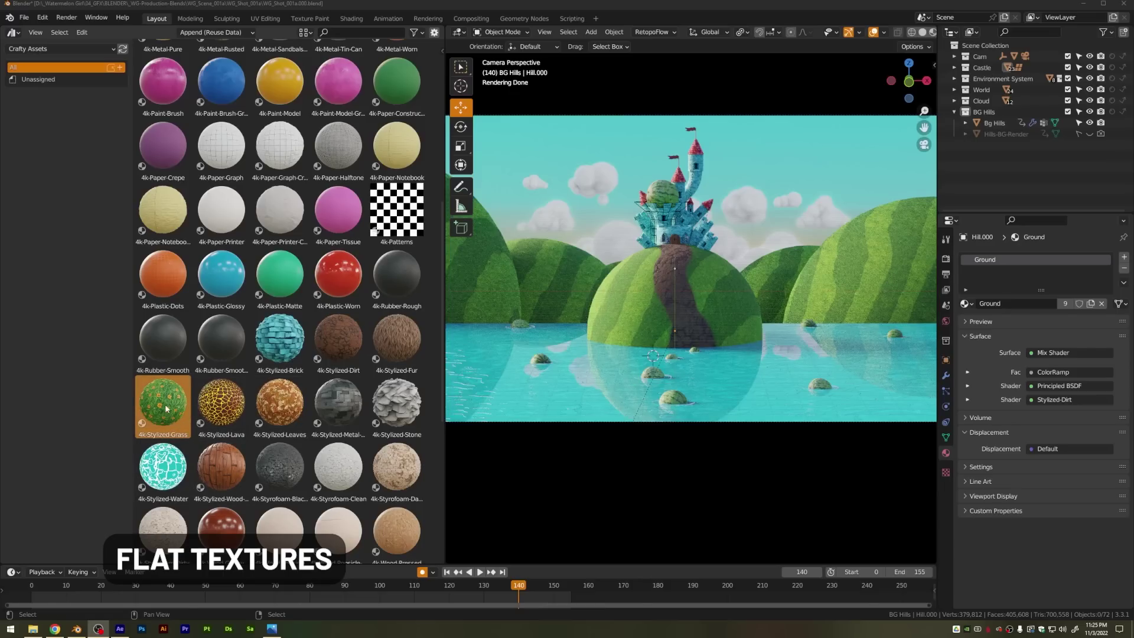
Drop the 4k-Stylized-Grass material from the Asset Browser onto the background hills
{"action": "left_click_drag", "start_coordinate": [166, 408], "coordinate": [871, 270]}
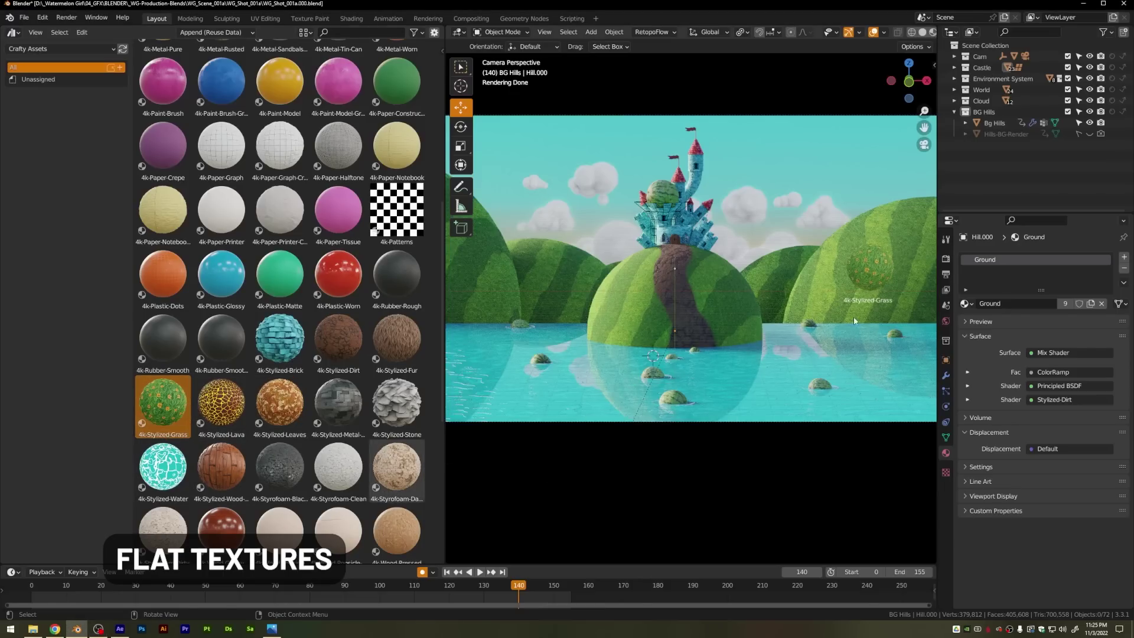
{"action": "left_click_drag", "start_coordinate": [854, 321], "coordinate": [854, 323]}
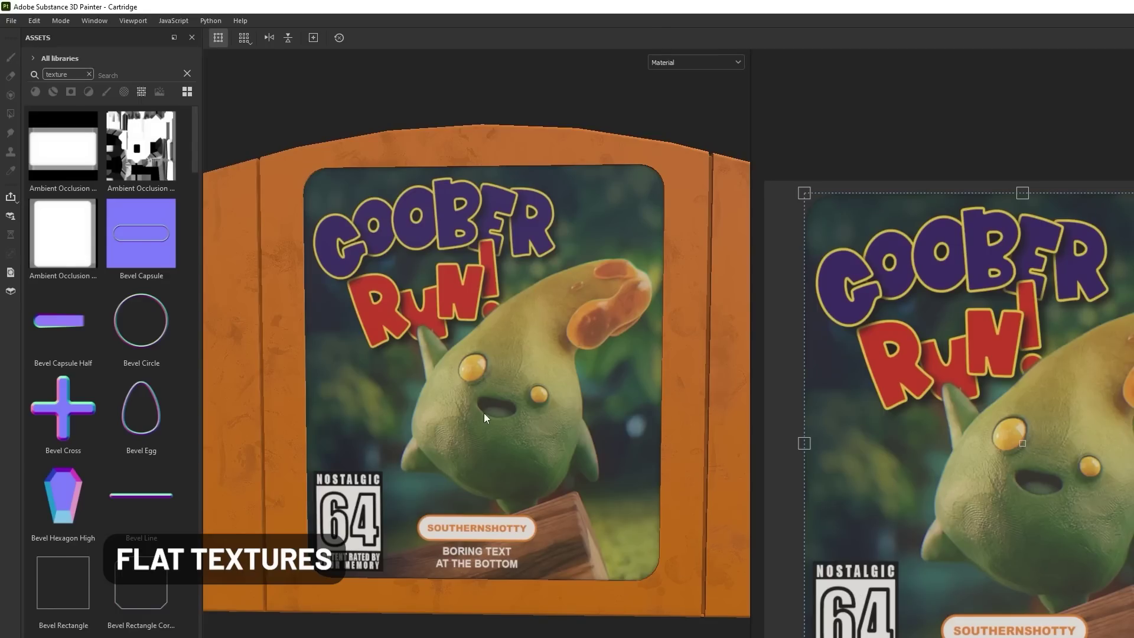
{"action": "mouse_move", "coordinate": [483, 413]}
{"action": "left_mouse_down", "text": "alt"}
{"action": "mouse_move", "coordinate": [647, 465]}
{"action": "mouse_move", "coordinate": [647, 401]}
{"action": "left_mouse_up", "text": "alt"}
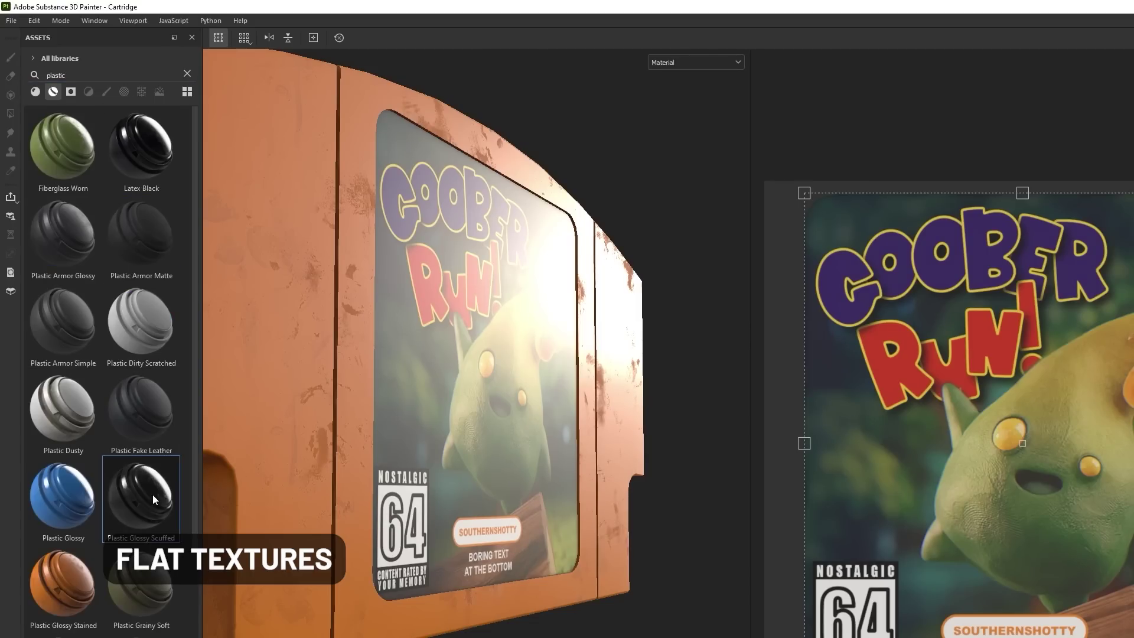
Drag Plastic Glossy Scuffed from the Assets panel onto the orange cartridge
{"action": "left_click_drag", "start_coordinate": [153, 494], "coordinate": [516, 463]}
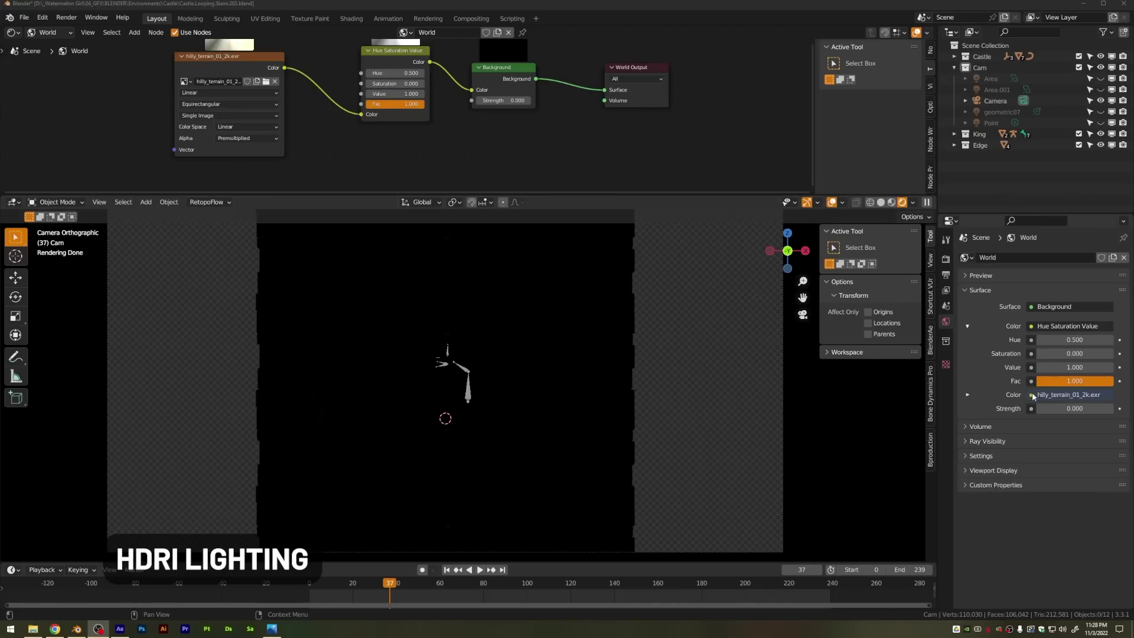
Set the World Background strength to 1
{"action": "scroll", "coordinate": [297, 128], "scroll_direction": "down", "scroll_amount": 2}
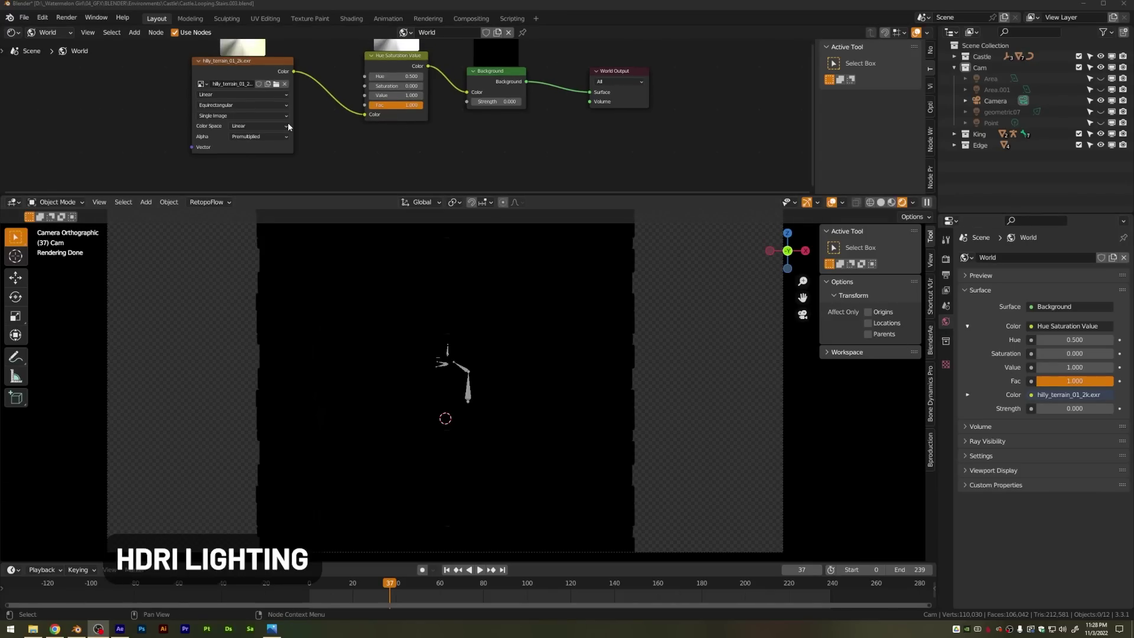
{"action": "left_click", "coordinate": [1072, 408]}
{"action": "type", "text": "1"}
{"action": "key", "text": "Return"}
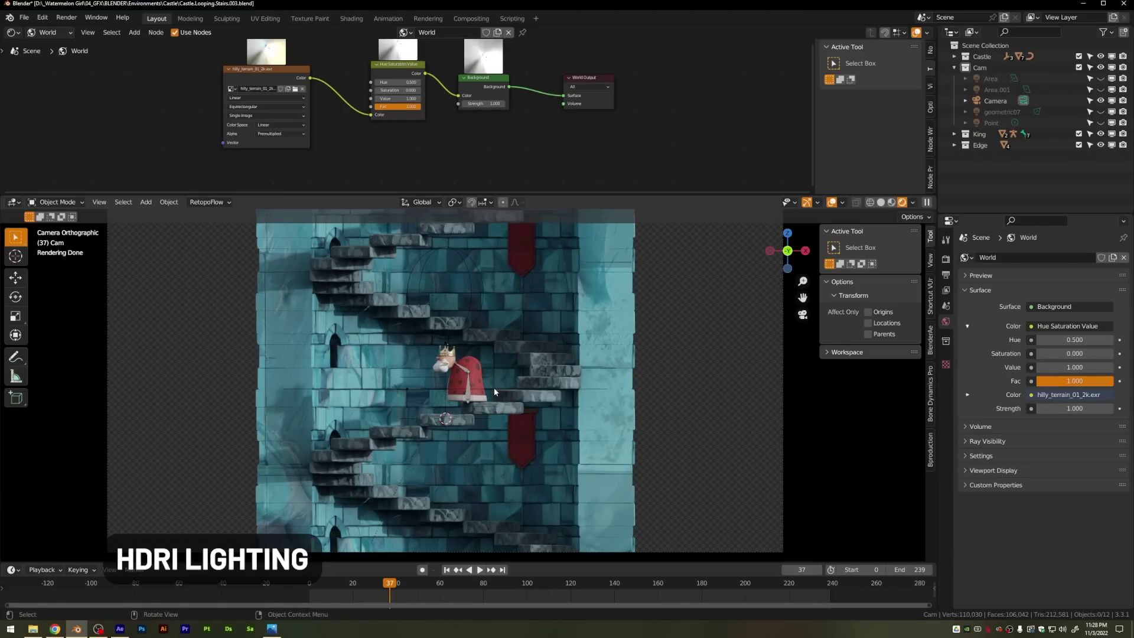
{"action": "key", "text": "alt+Tab"}
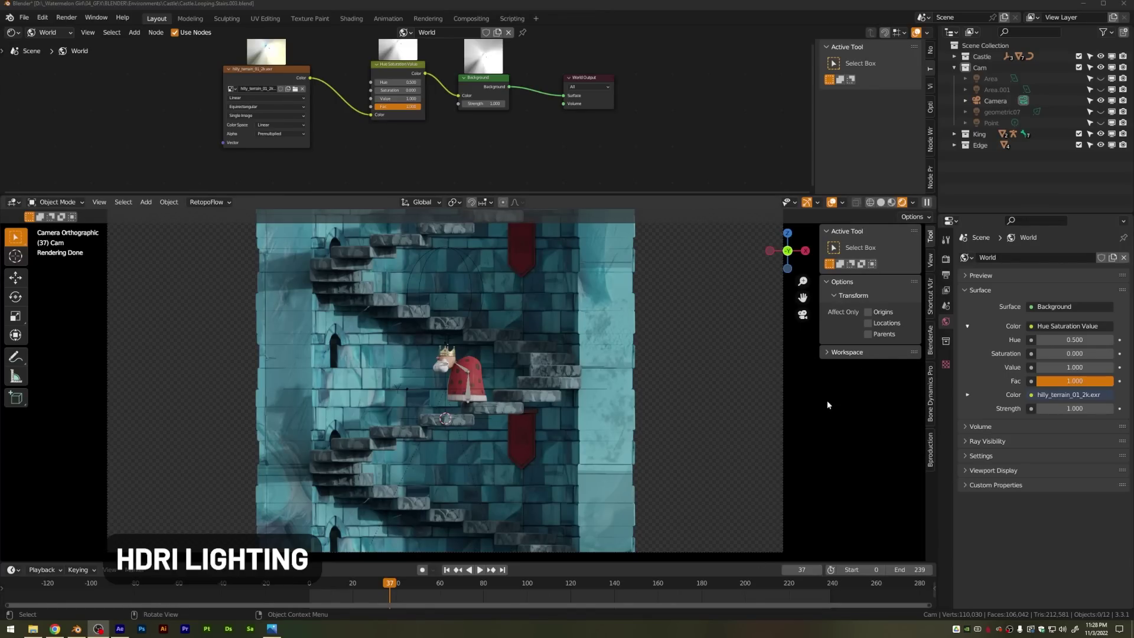
Lower the world strength to 0.25 and make the Area, Area.001 and geometric07 lights visible
{"action": "left_click", "coordinate": [1074, 409]}
{"action": "key", "text": "BackSpace"}
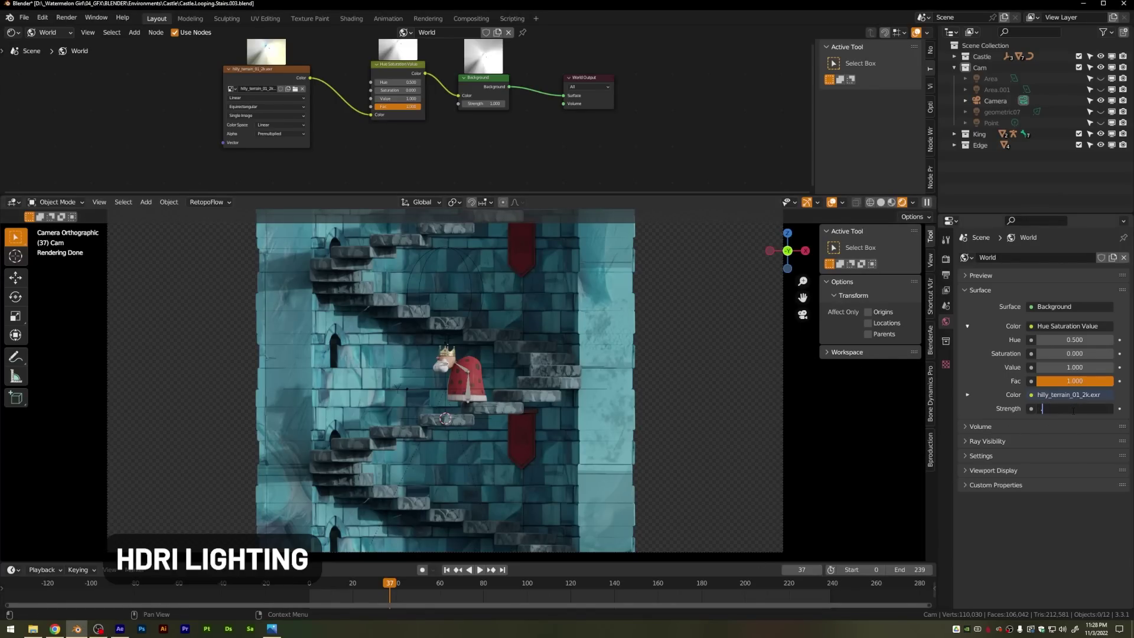
{"action": "key", "text": "Return"}
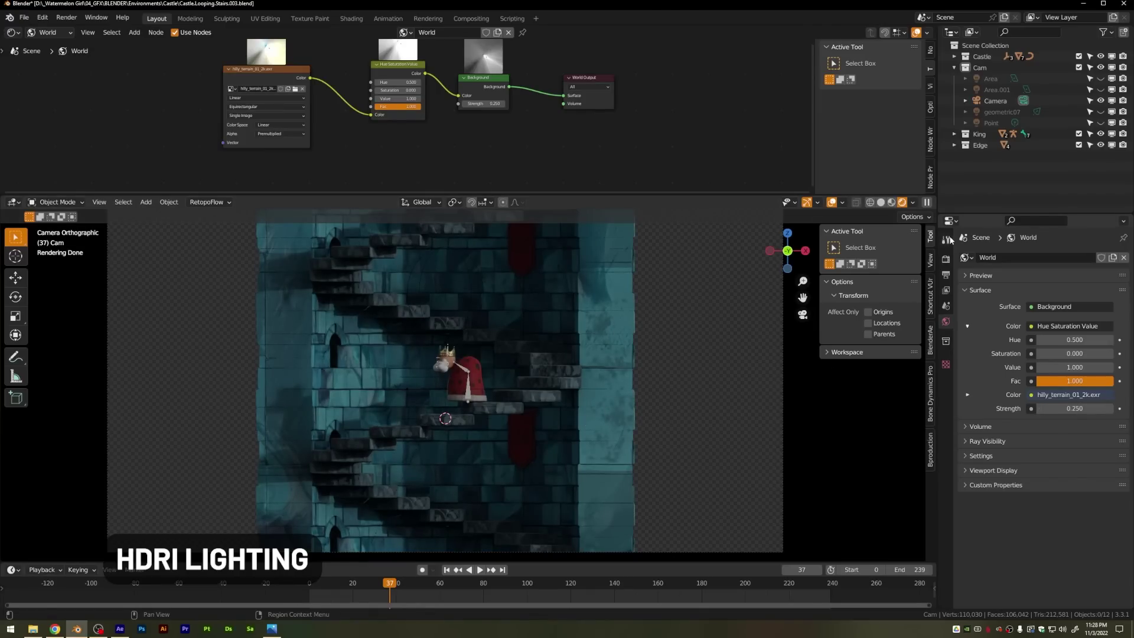
{"action": "left_click_drag", "start_coordinate": [1100, 79], "coordinate": [1101, 122]}
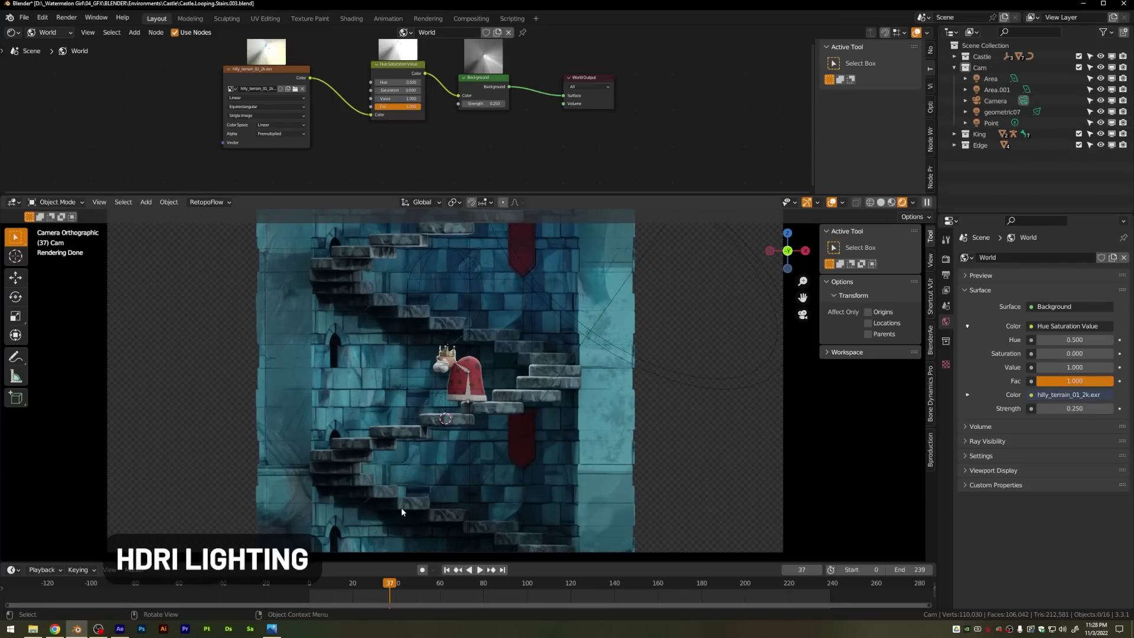
{"action": "key", "text": "alt+Tab"}
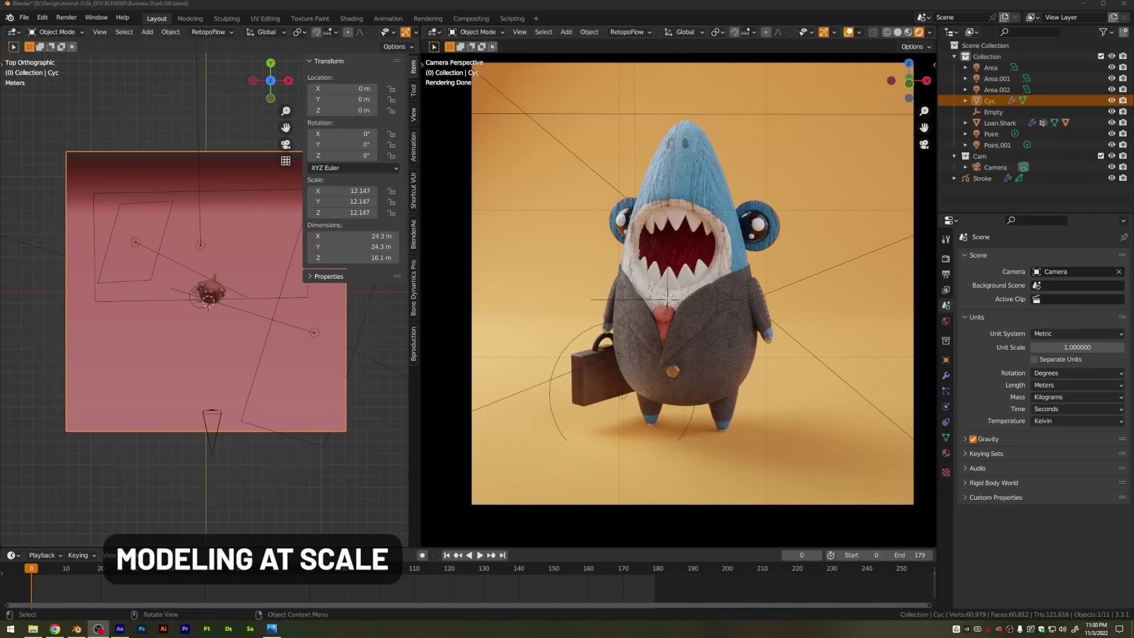
Give the scene camera a depth of field F-Stop of 0.1
{"action": "left_click", "coordinate": [1000, 123]}
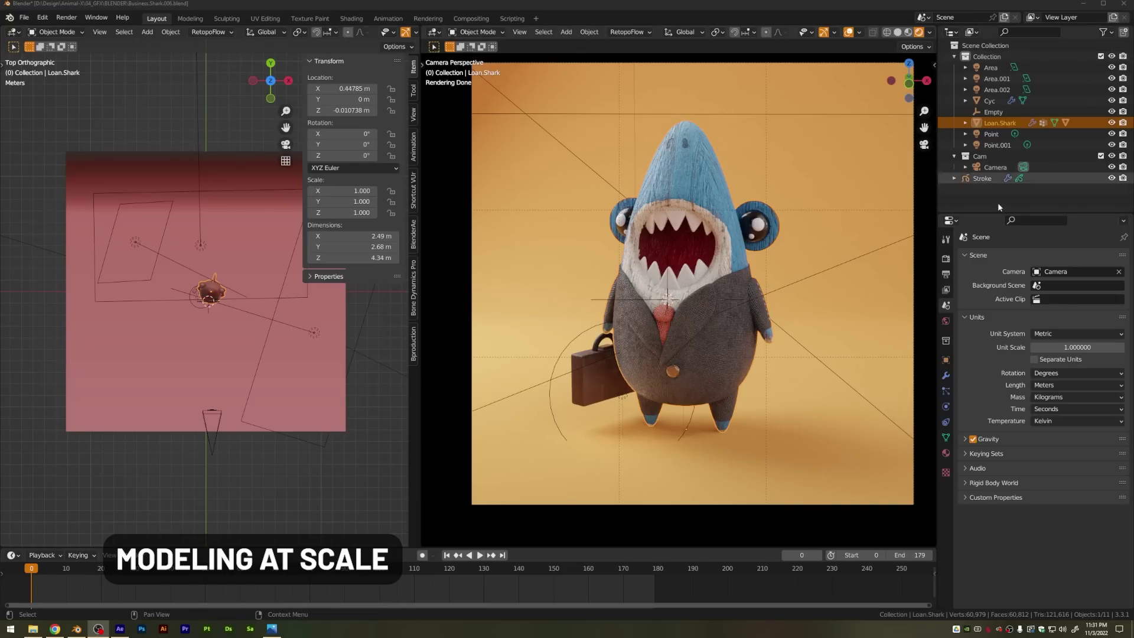
{"action": "left_click", "coordinate": [996, 168]}
{"action": "left_click", "coordinate": [946, 408]}
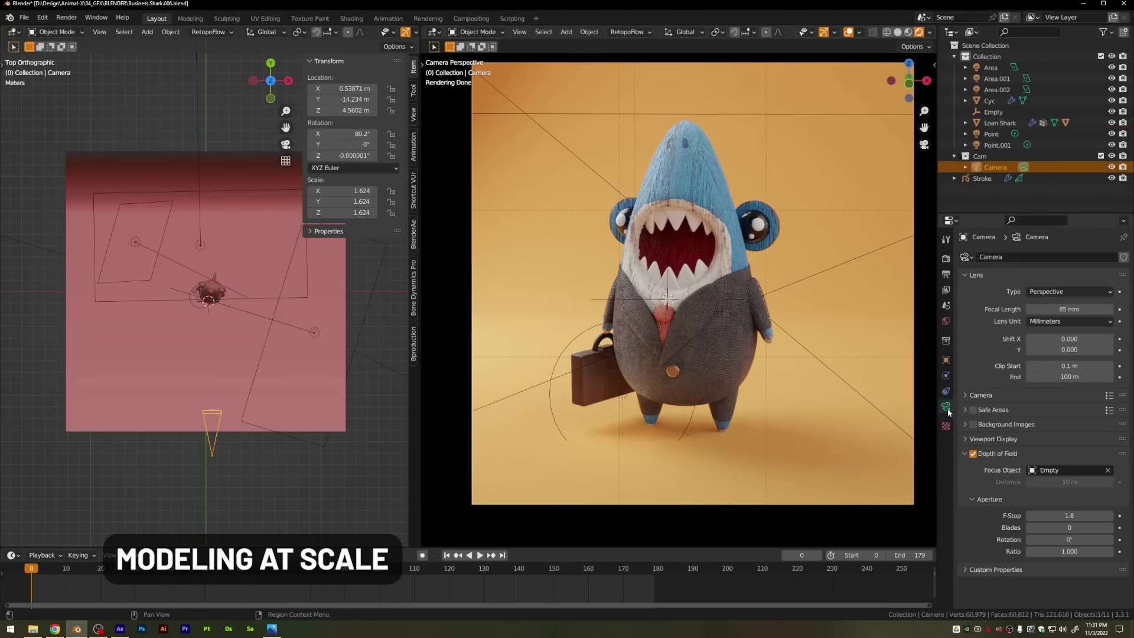
{"action": "left_click", "coordinate": [1076, 511]}
{"action": "type", "text": ".1"}
{"action": "key", "text": "Return"}
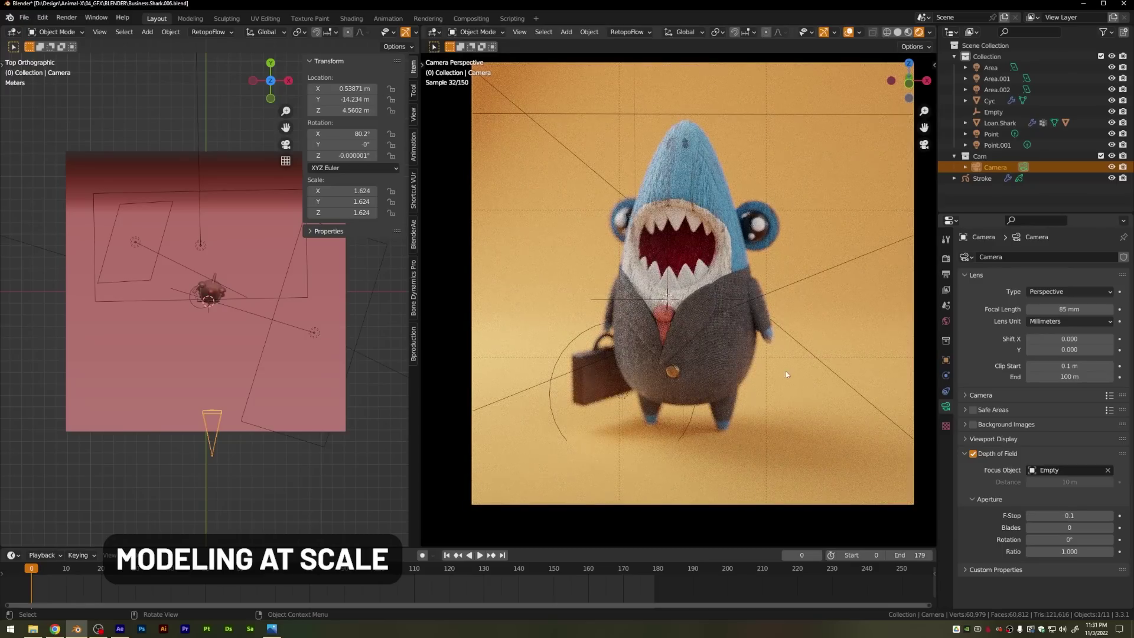
Scale the shark character up
{"action": "left_click", "coordinate": [713, 316]}
{"action": "key", "text": "s"}
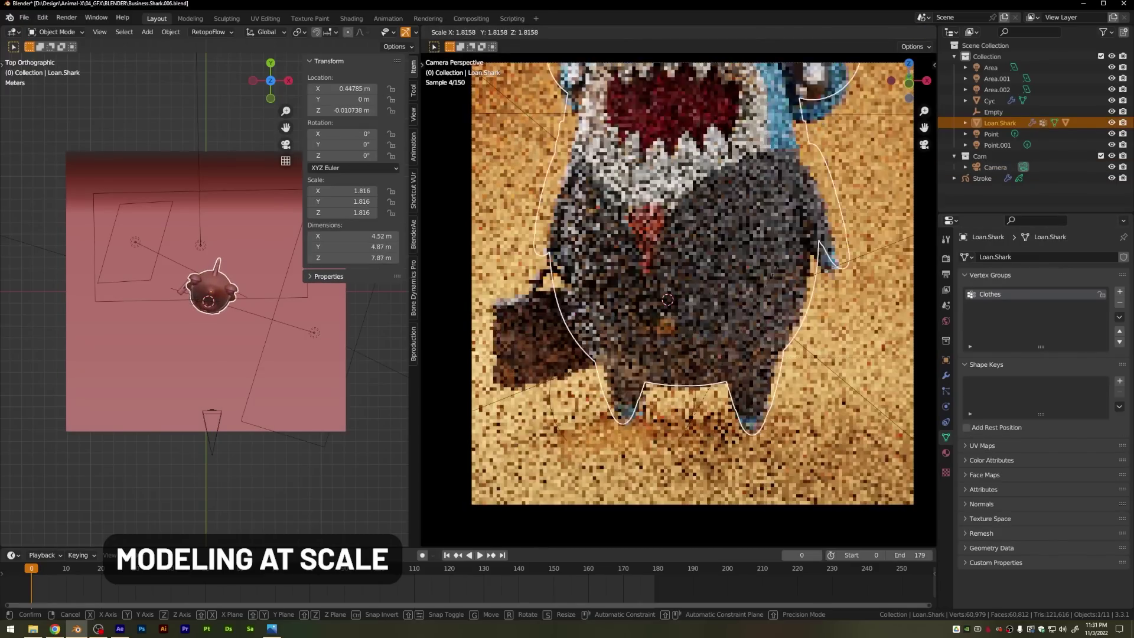
{"action": "left_click", "coordinate": [722, 285]}
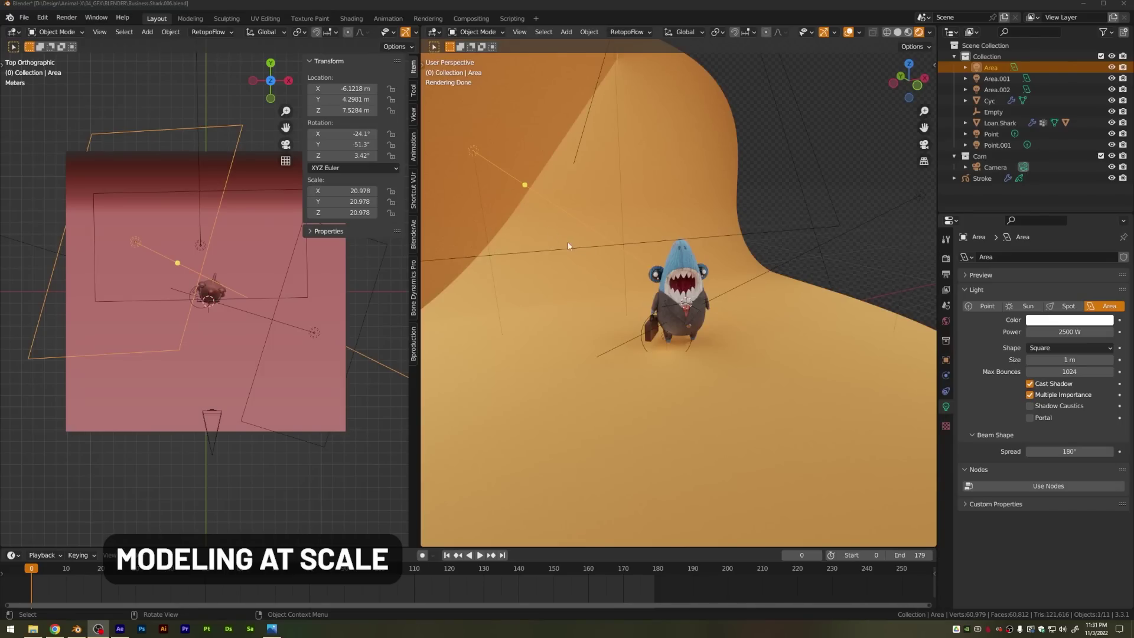
Move the area light closer to the shark and shrink it
{"action": "key", "text": "g"}
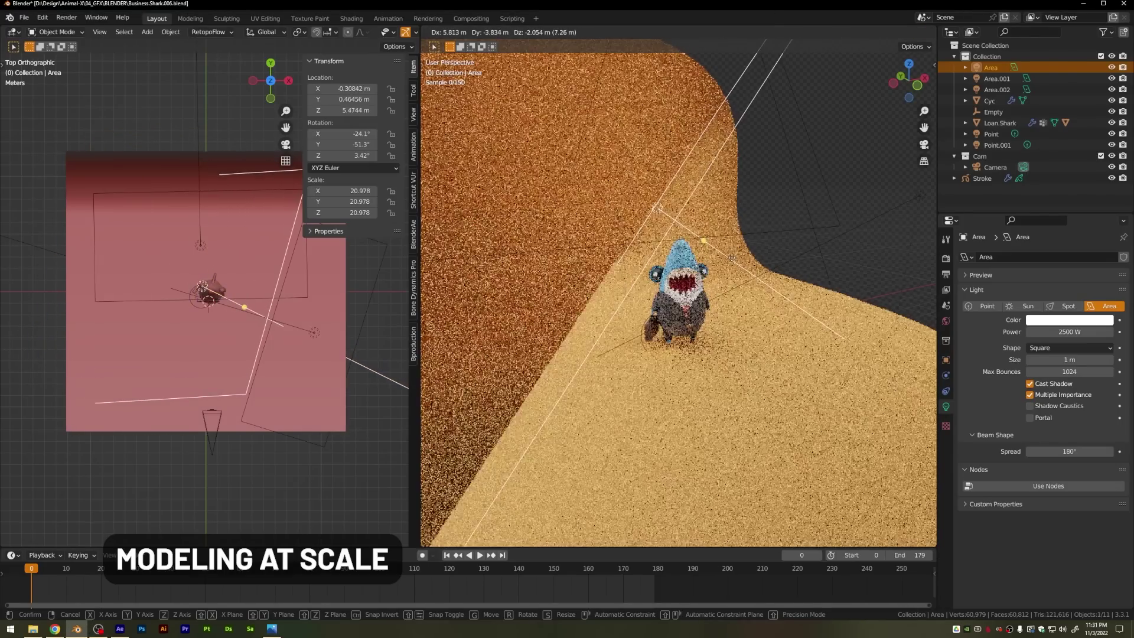
{"action": "left_click", "coordinate": [731, 259]}
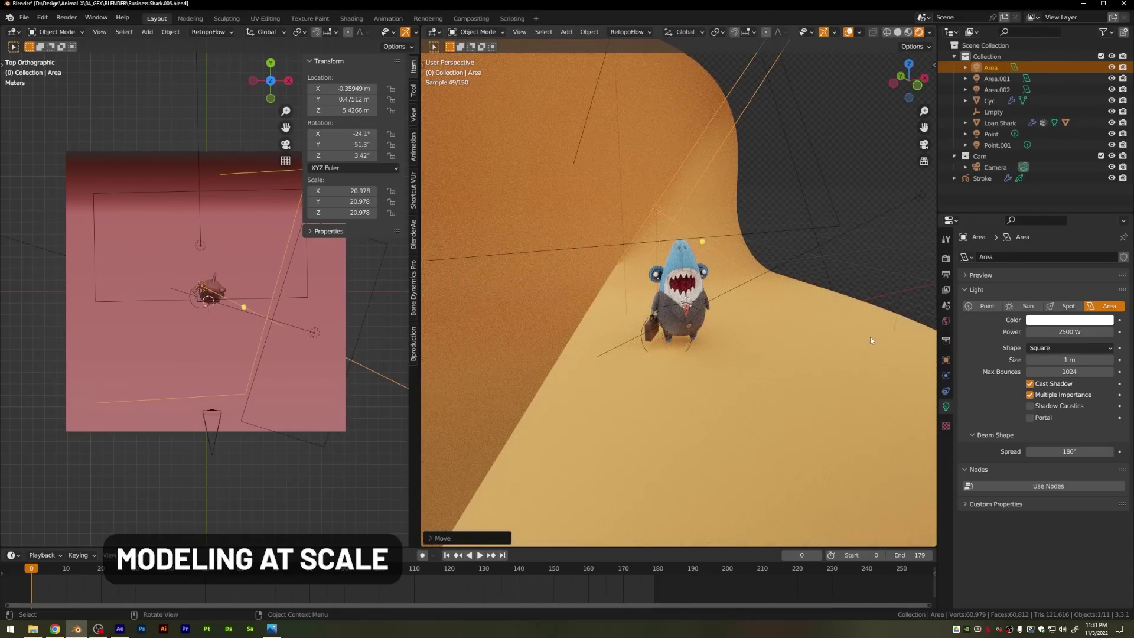
{"action": "key", "text": "s"}
{"action": "left_click", "coordinate": [685, 267]}
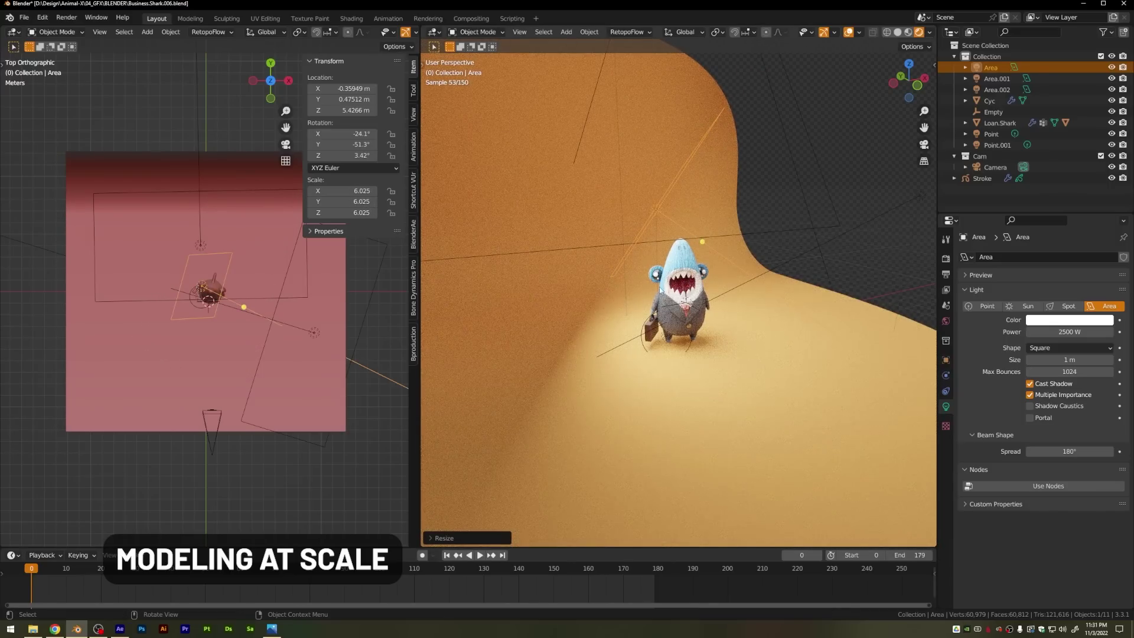
{"action": "scroll", "coordinate": [663, 272], "scroll_direction": "up", "scroll_amount": 3}
{"action": "scroll", "coordinate": [673, 267], "scroll_direction": "up", "scroll_amount": 3}
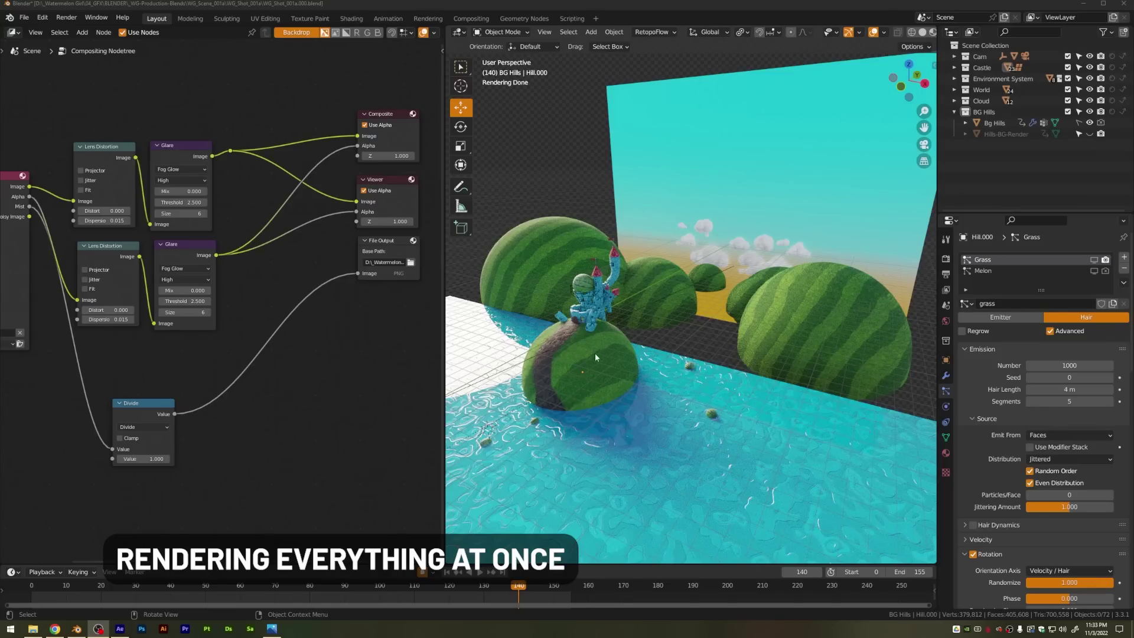
Switch from the YouTube video back to the Blender watermelon hills scene
{"action": "left_click", "coordinate": [584, 353]}
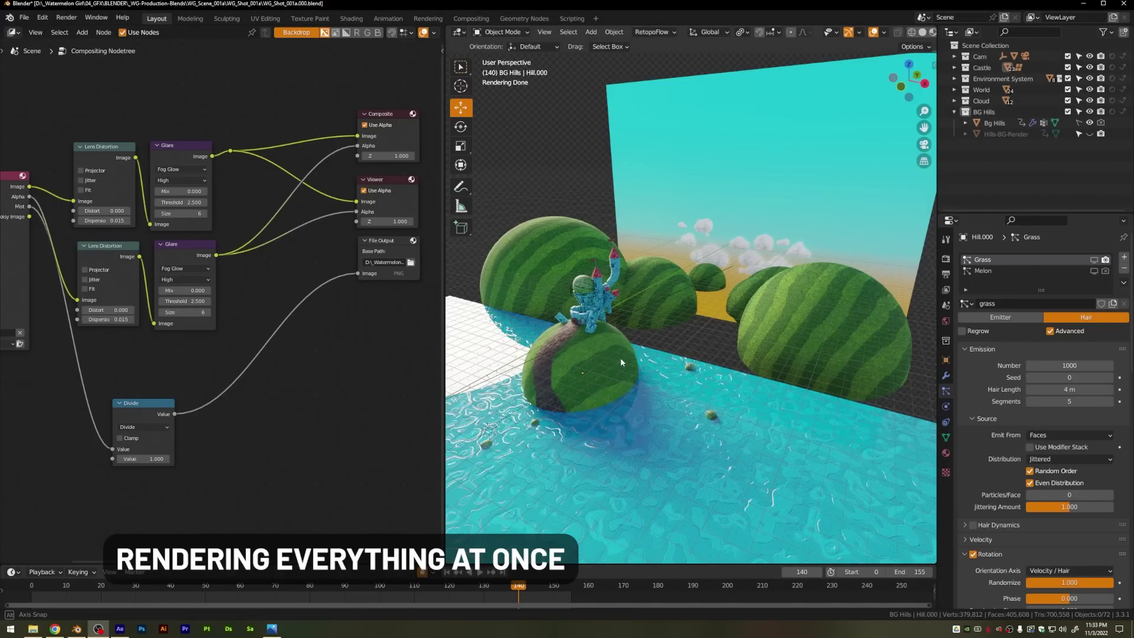
Turn on the Outliner's viewport toggle and switch Bg Hills off and Hills-BG-Render on
{"action": "mouse_move", "coordinate": [620, 356]}
{"action": "middle_mouse_down"}
{"action": "mouse_move", "coordinate": [629, 359]}
{"action": "mouse_move", "coordinate": [620, 358]}
{"action": "middle_mouse_up"}
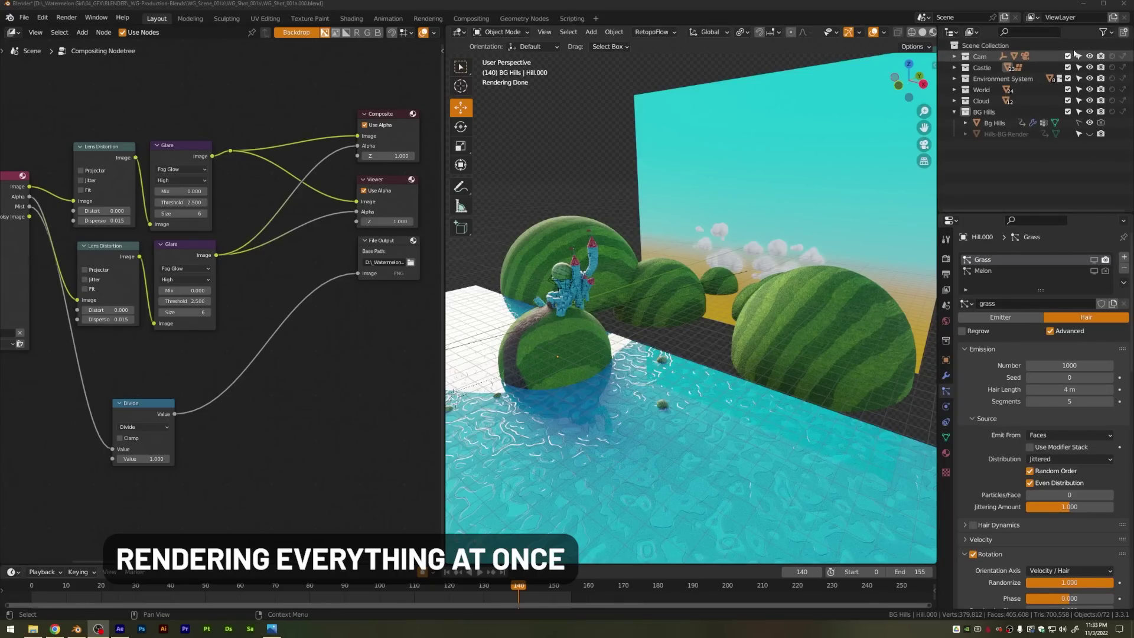
{"action": "left_click", "coordinate": [1102, 32]}
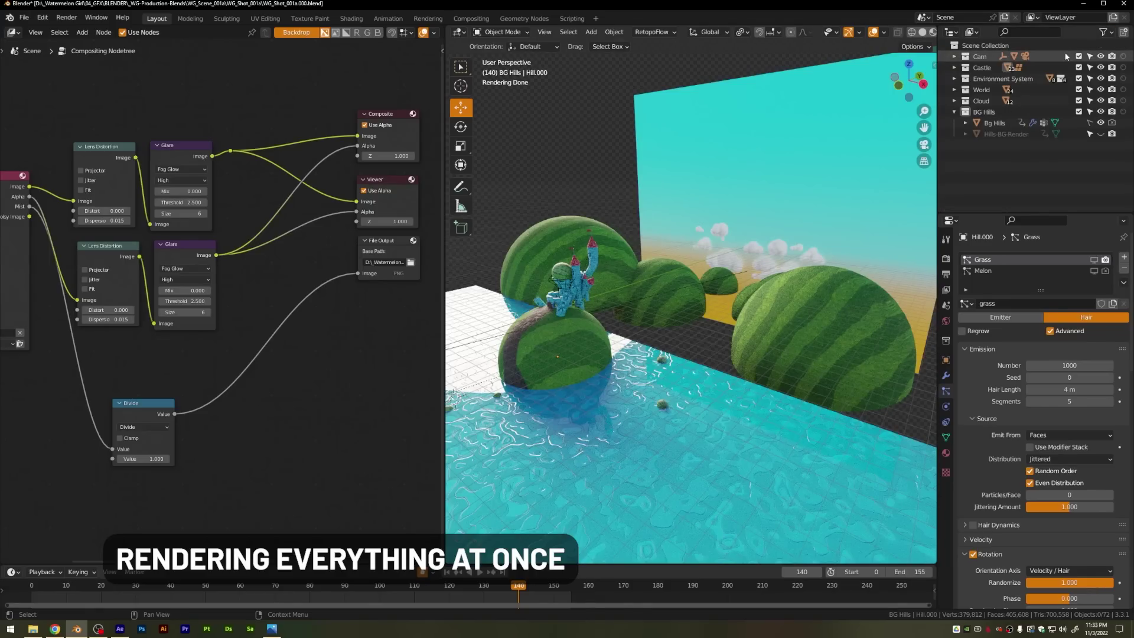
{"action": "middle_click_drag", "start_coordinate": [531, 344], "coordinate": [543, 343]}
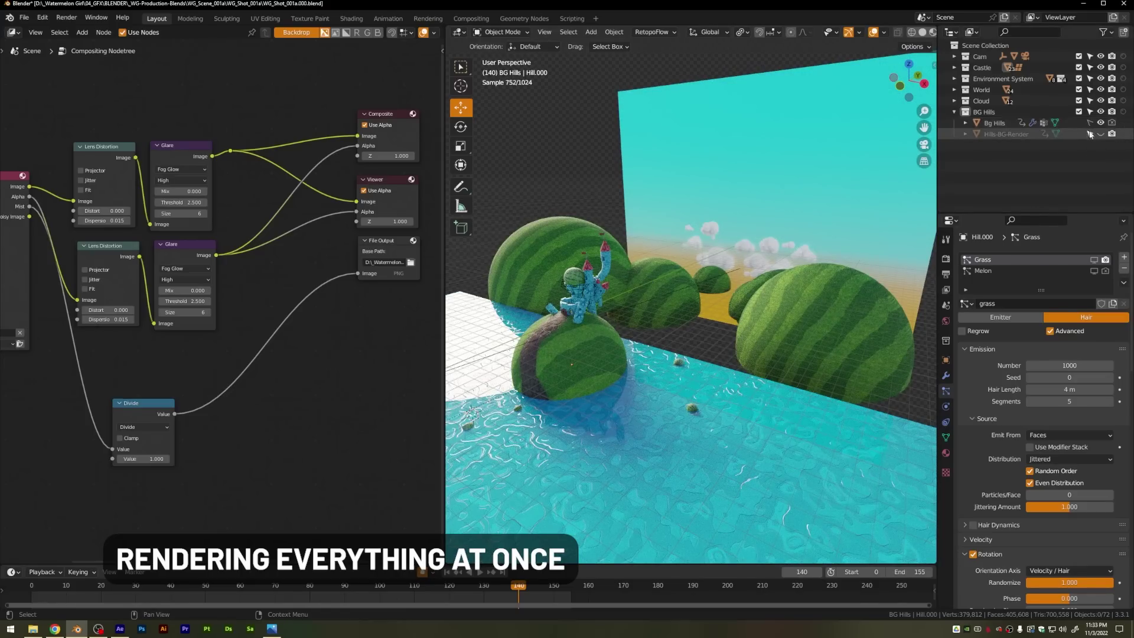
{"action": "left_click", "coordinate": [1101, 123]}
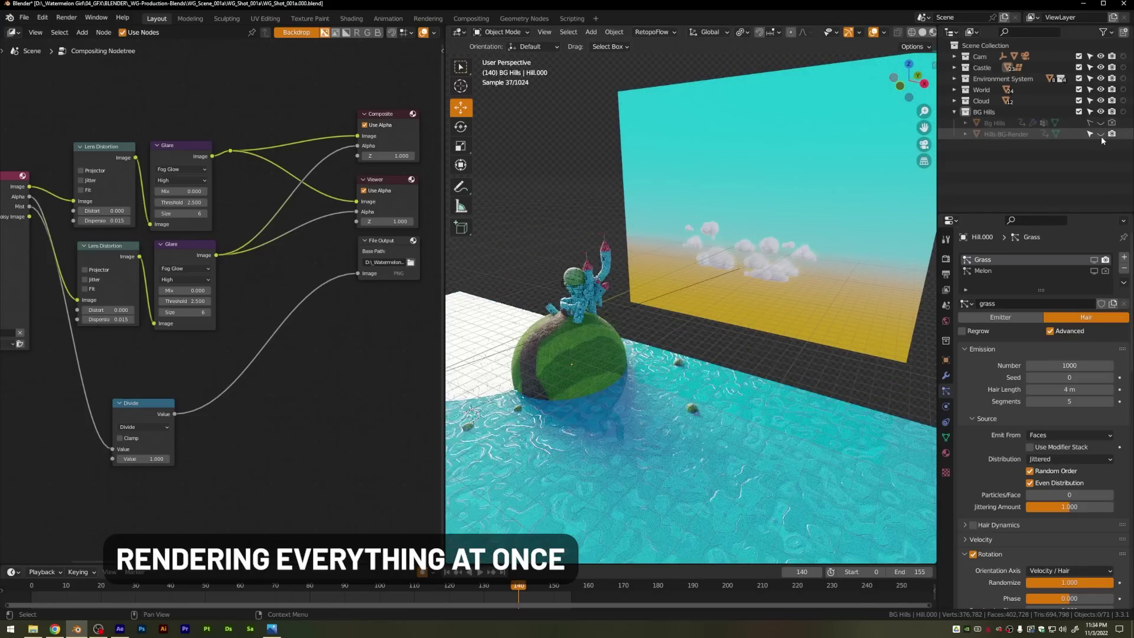
{"action": "left_click", "coordinate": [1101, 134]}
{"action": "middle_click_drag", "start_coordinate": [697, 269], "coordinate": [751, 266]}
{"action": "scroll", "coordinate": [751, 267], "scroll_direction": "up", "scroll_amount": 3}
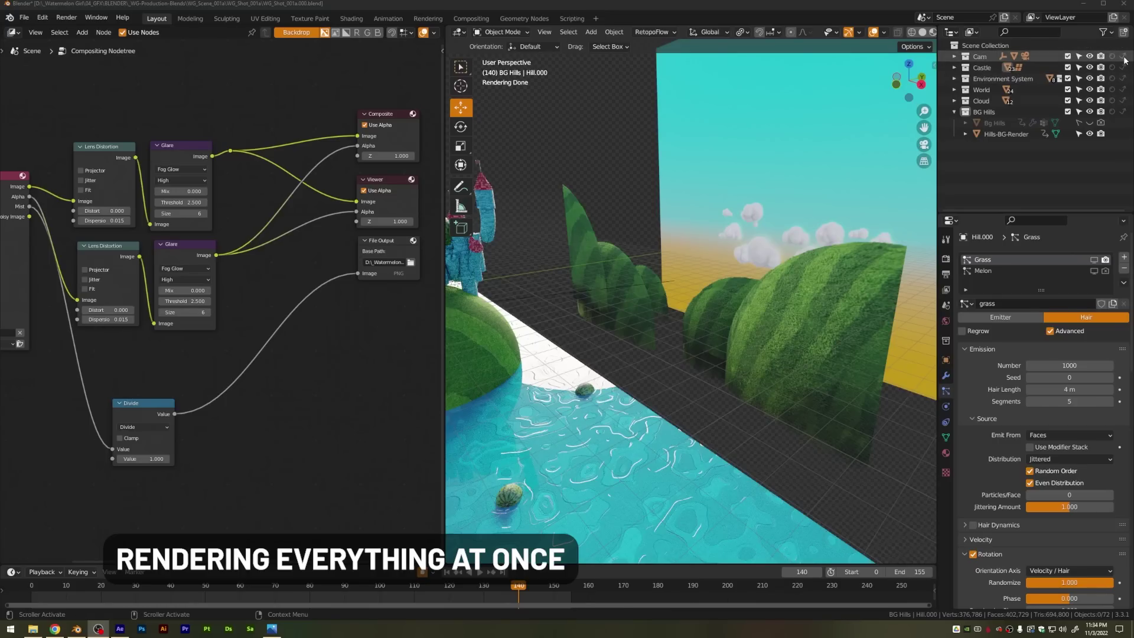
Disable the Cam through Cloud collections in the viewport, keeping BG Hills visible to isolate the hills
{"action": "left_click_drag", "start_coordinate": [1124, 57], "coordinate": [1123, 112]}
{"action": "left_click", "coordinate": [1090, 123]}
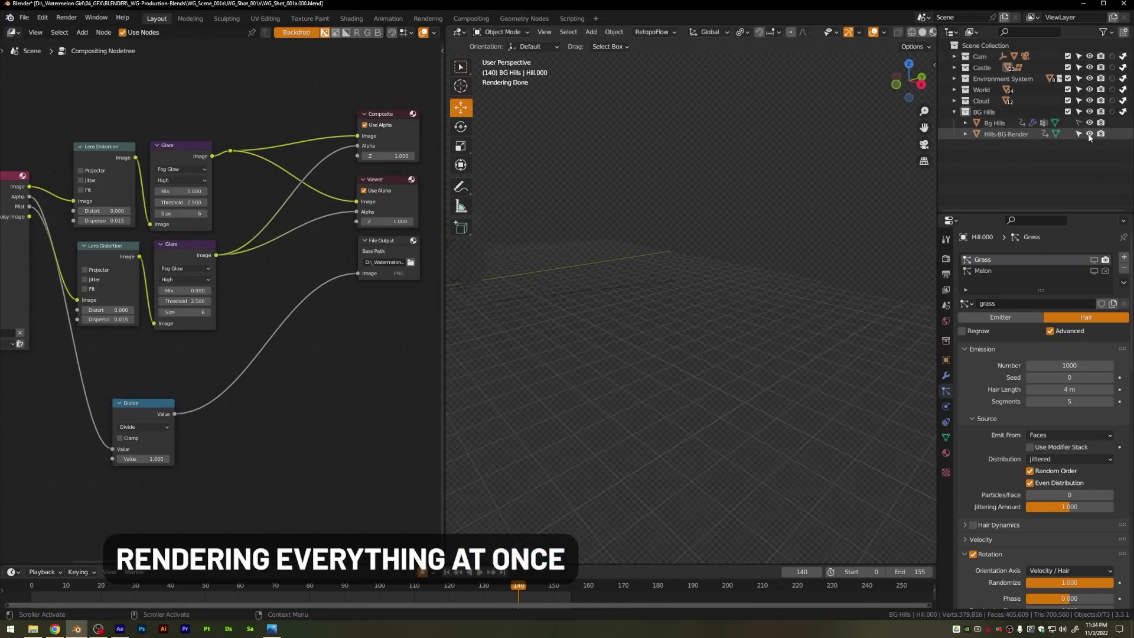
{"action": "left_click", "coordinate": [1089, 134]}
{"action": "middle_click_drag", "start_coordinate": [627, 349], "coordinate": [843, 365]}
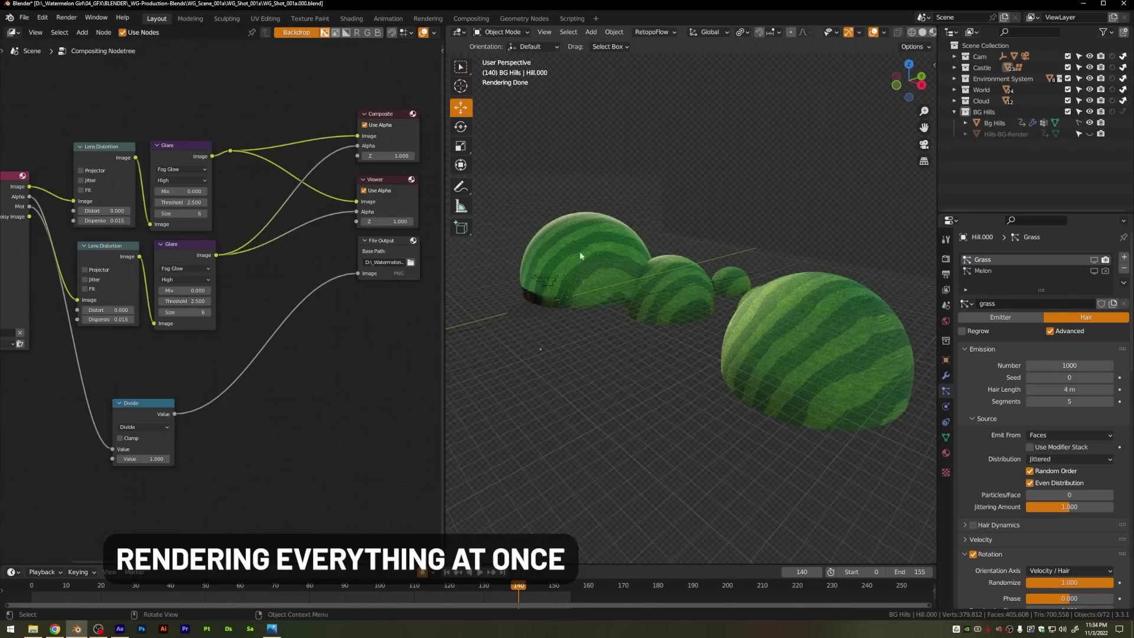
{"action": "mouse_move", "coordinate": [601, 316]}
{"action": "middle_mouse_down"}
{"action": "mouse_move", "coordinate": [642, 312]}
{"action": "mouse_move", "coordinate": [590, 316]}
{"action": "middle_mouse_up"}
Switch back to ViewLayer so the full watermelon scene shows again
{"action": "left_click", "coordinate": [1033, 18]}
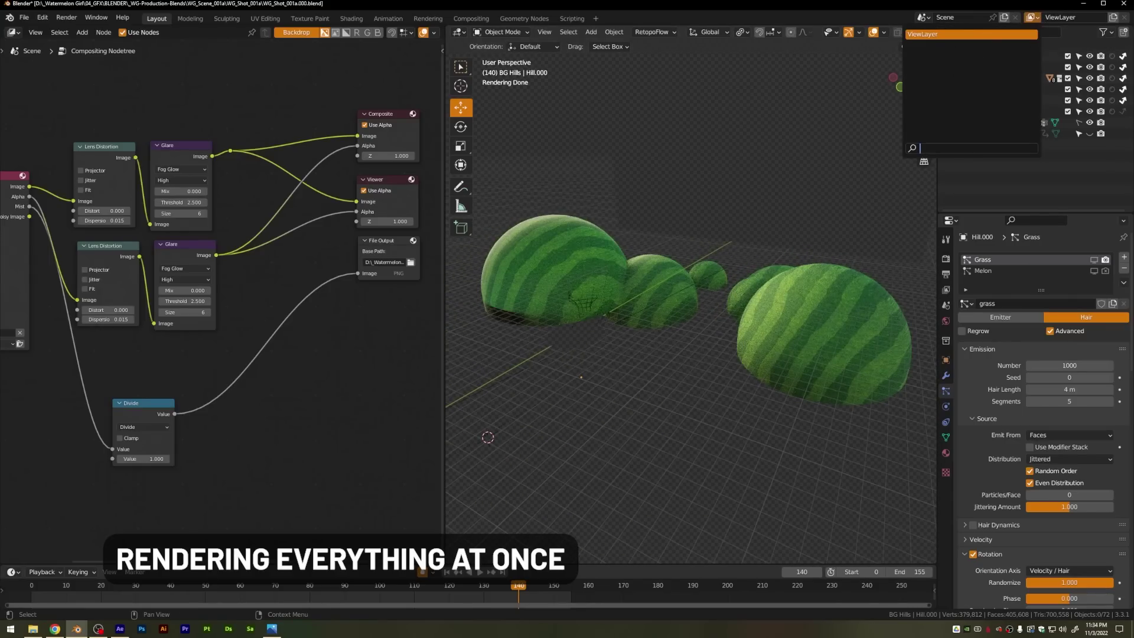
{"action": "left_click", "coordinate": [972, 34]}
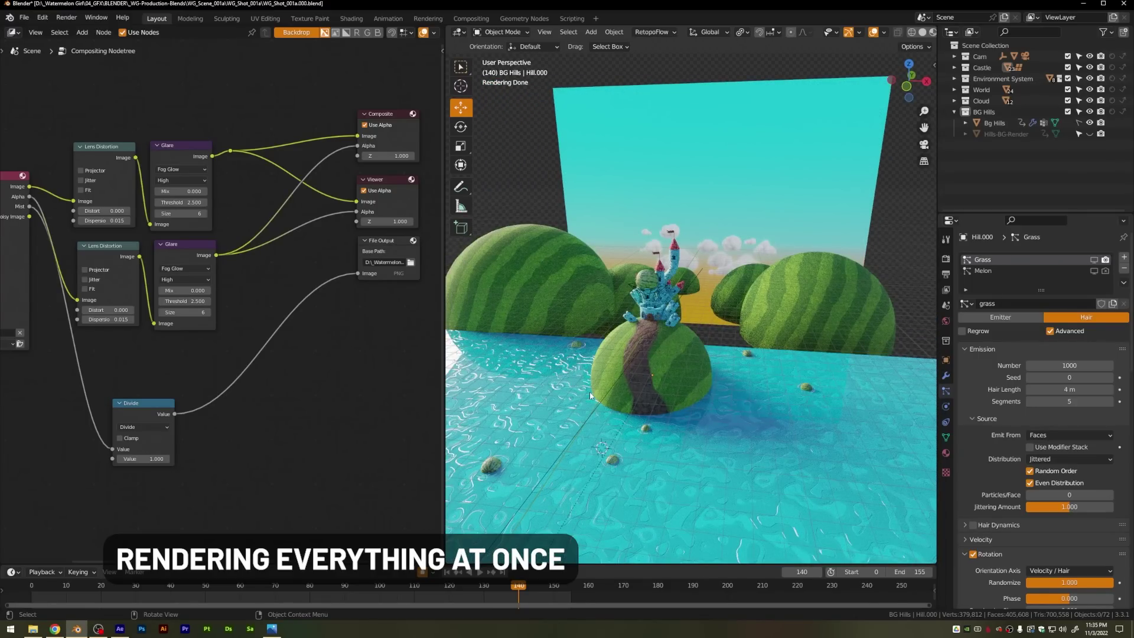
{"action": "middle_click_drag", "start_coordinate": [676, 355], "coordinate": [667, 365]}
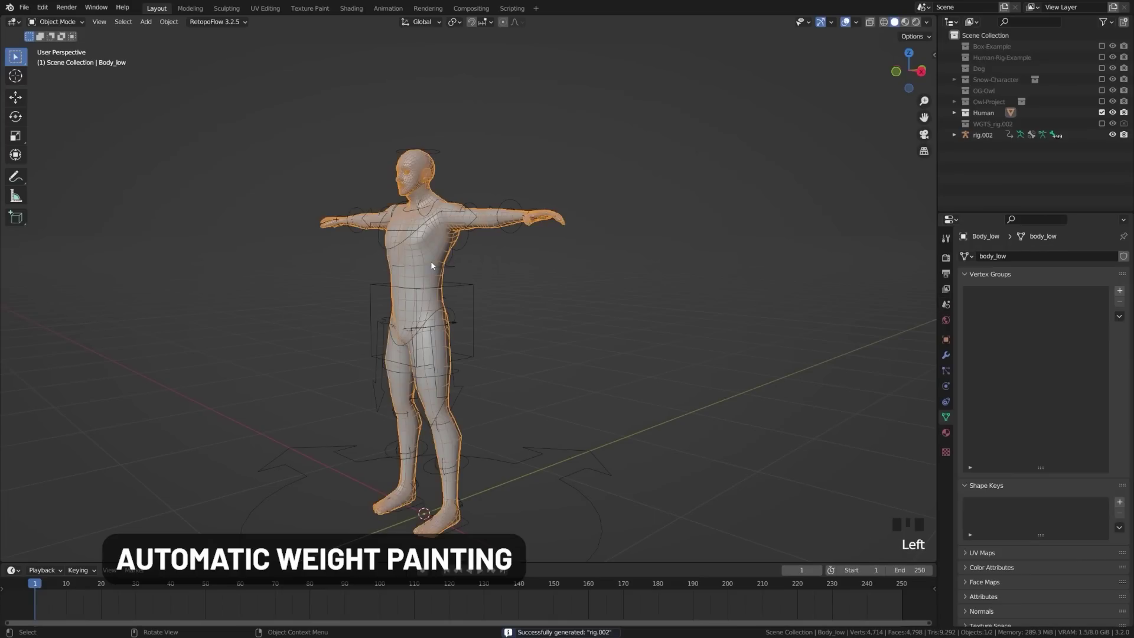
Parent the human body to the rig and view it from the front
{"action": "left_click", "coordinate": [463, 288], "text": "shift"}
{"action": "key", "text": "ctrl+p"}
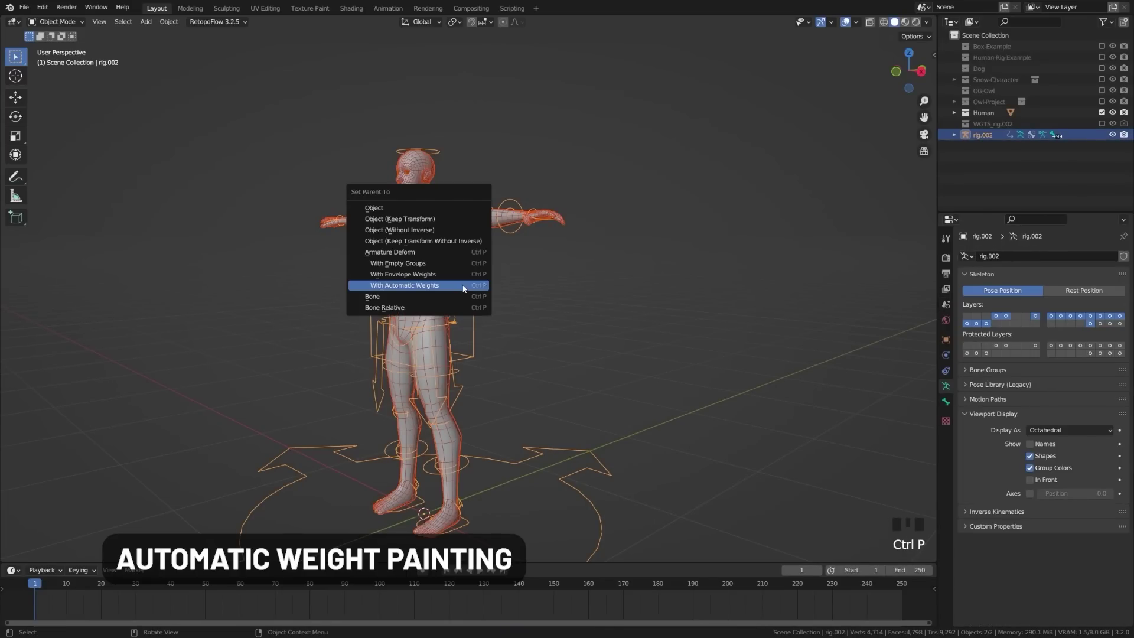
{"action": "middle_click_drag", "start_coordinate": [462, 285], "coordinate": [463, 331]}
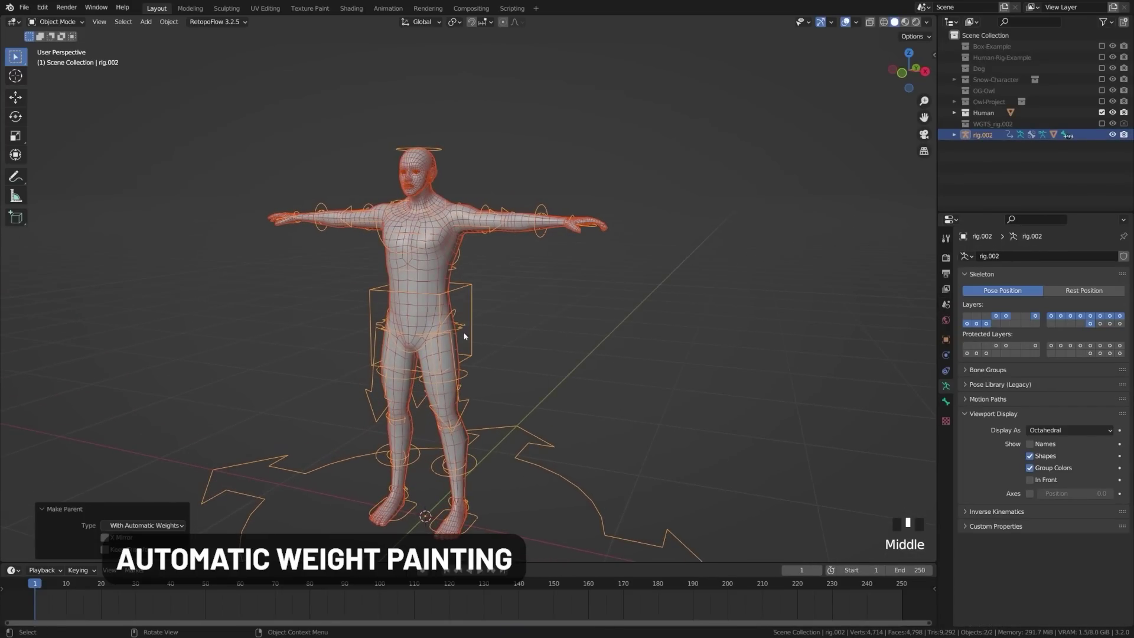
{"action": "key", "text": "KP_1"}
In Pose Mode, lower the torso into a crouch and test moving the head
{"action": "left_click", "coordinate": [468, 289]}
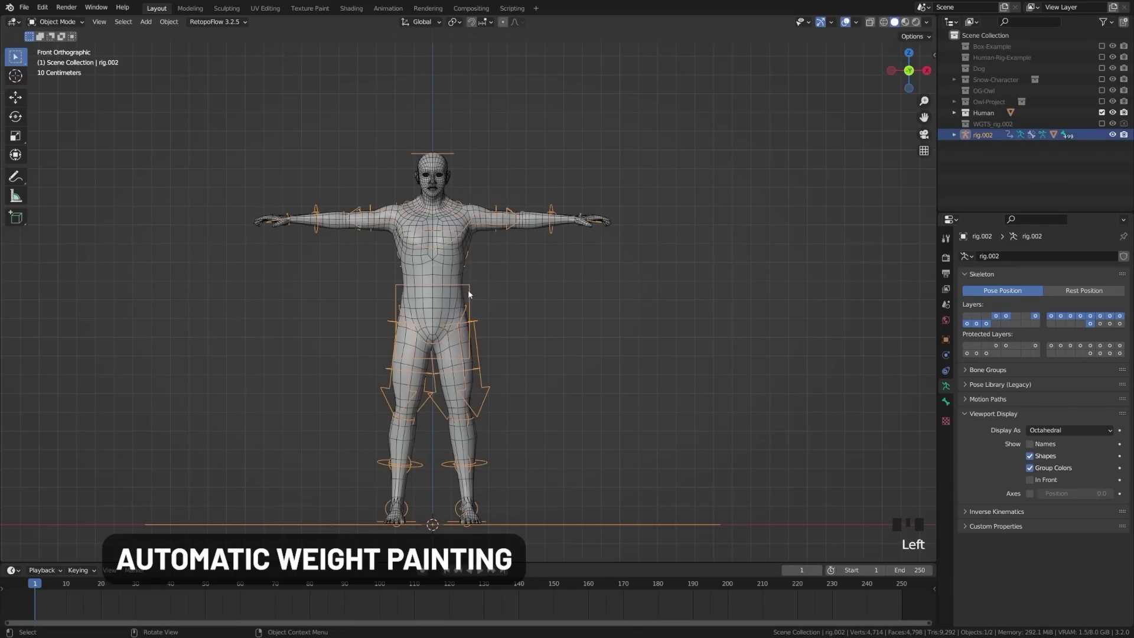
{"action": "key", "text": "Tab"}
{"action": "left_click", "coordinate": [468, 306]}
{"action": "key", "text": "g"}
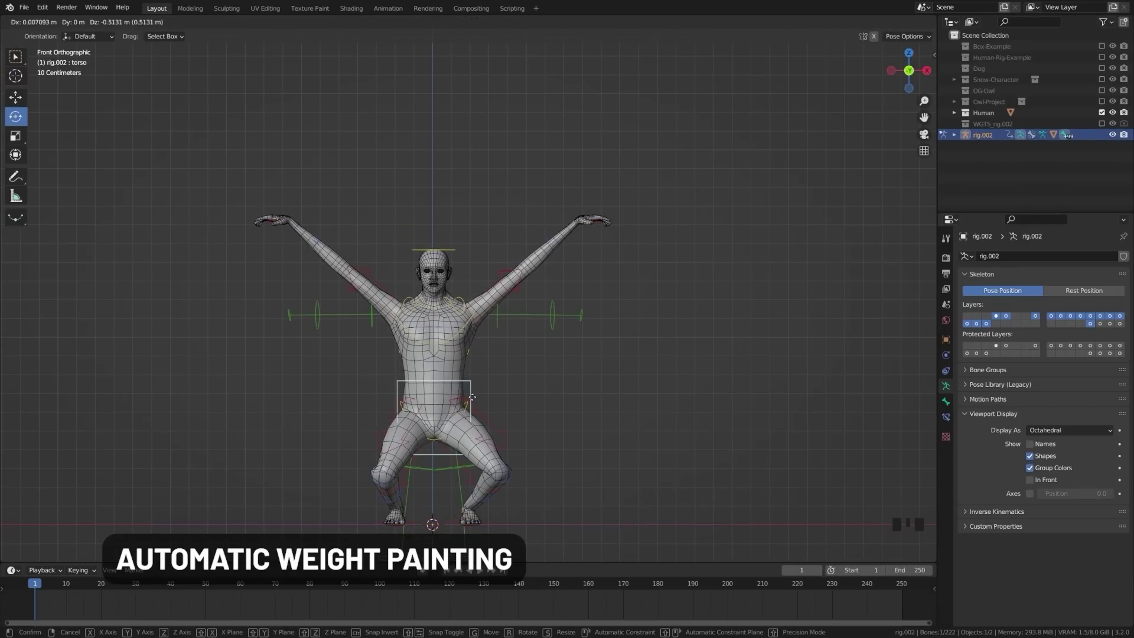
{"action": "left_click", "coordinate": [474, 387]}
{"action": "left_click", "coordinate": [421, 255]}
{"action": "key", "text": "g"}
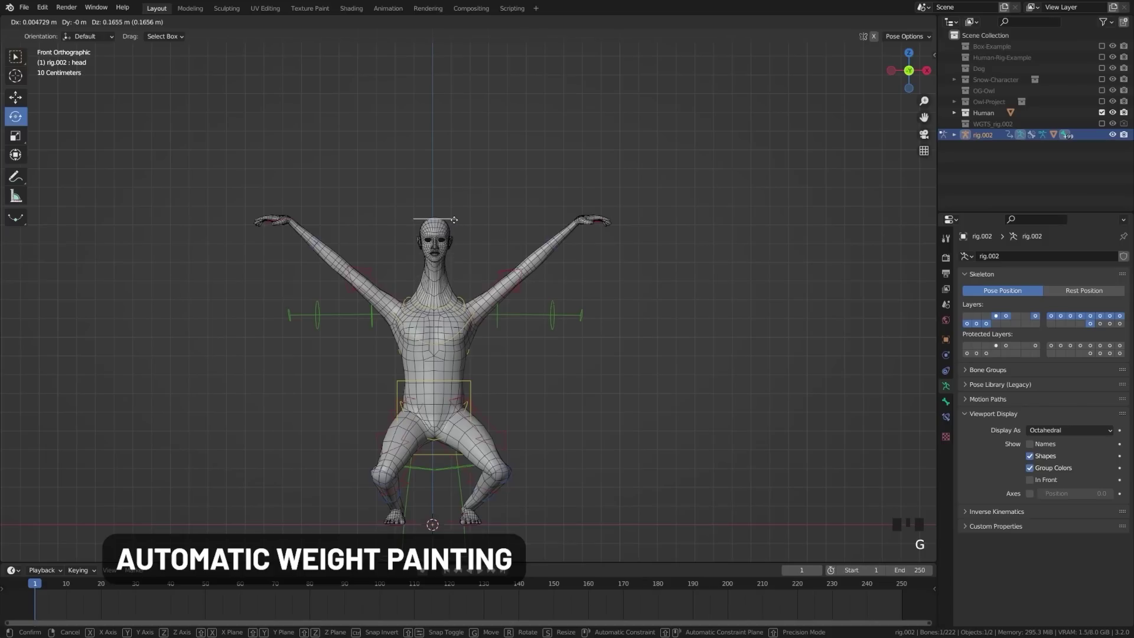
{"action": "key", "text": "Escape"}
{"action": "key", "text": "r"}
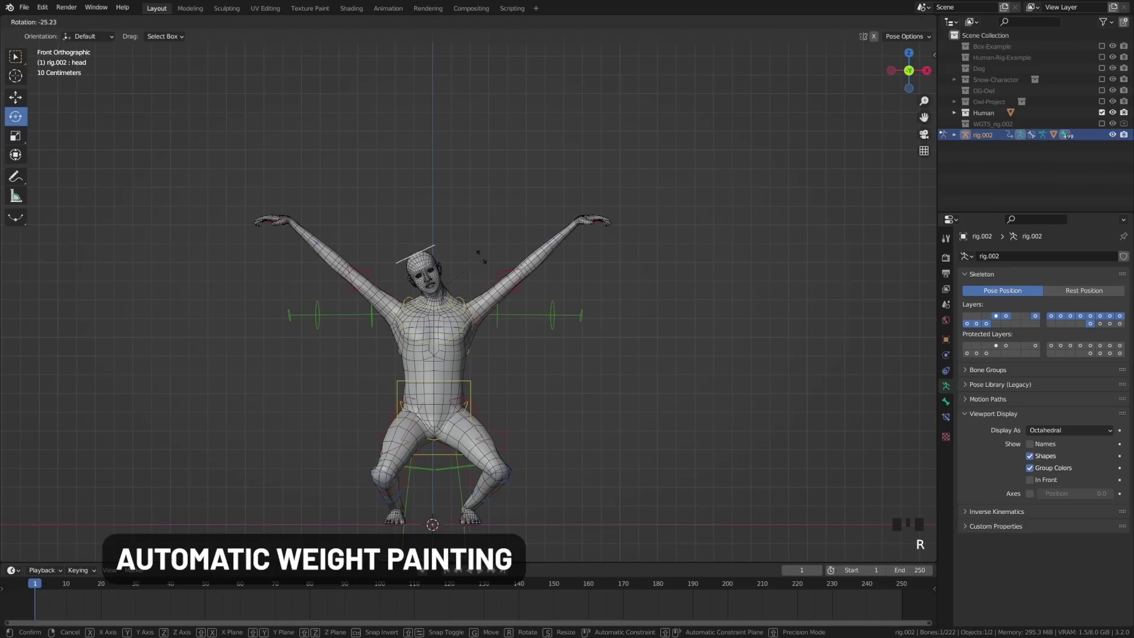
Select all bones, clear the pose back to the T-pose, and return to Object Mode
{"action": "key", "text": "Escape"}
{"action": "key", "text": "alt+a"}
{"action": "key", "text": "a"}
{"action": "key", "text": "alt+r"}
{"action": "key", "text": "alt+g"}
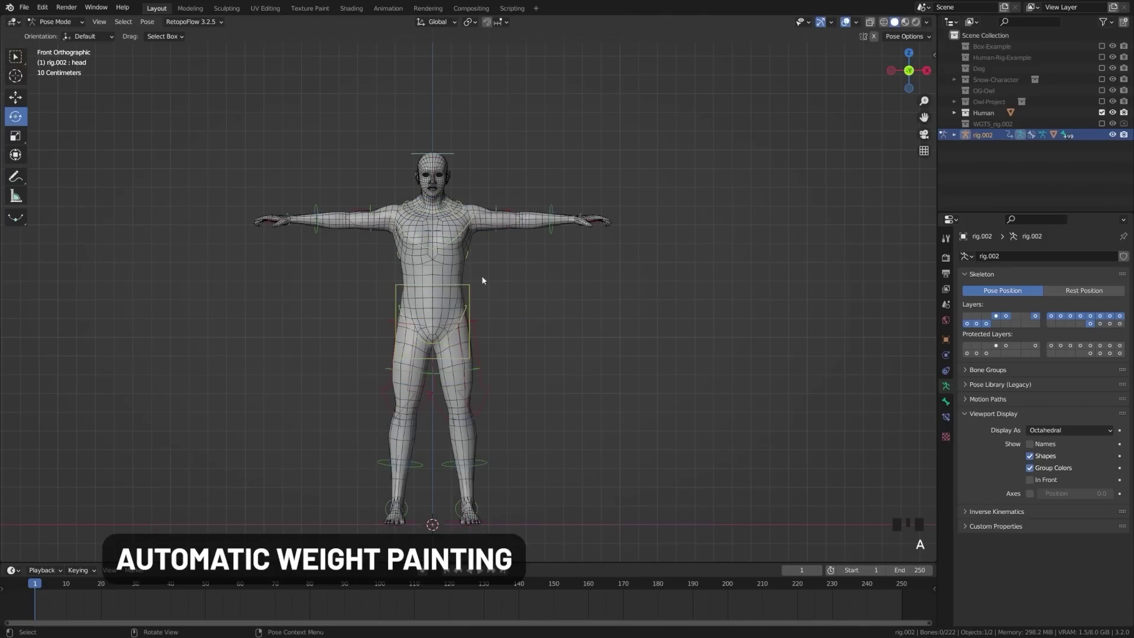
{"action": "key", "text": "Tab"}
Put the body mesh in Weight Paint mode and display the DEF-foot.R group's weights
{"action": "left_click", "coordinate": [455, 268], "text": "shift"}
{"action": "key", "text": "ctrl+Tab"}
{"action": "left_click", "coordinate": [474, 272]}
{"action": "middle_click_drag", "start_coordinate": [474, 271], "coordinate": [591, 284]}
{"action": "left_click", "coordinate": [1045, 295]}
Browse the arm vertex groups' weights, including DEF-shoulder.L and DEF-forearm.L.001
{"action": "left_click", "coordinate": [1041, 314]}
{"action": "left_click", "coordinate": [1036, 337]}
{"action": "left_click", "coordinate": [1033, 360]}
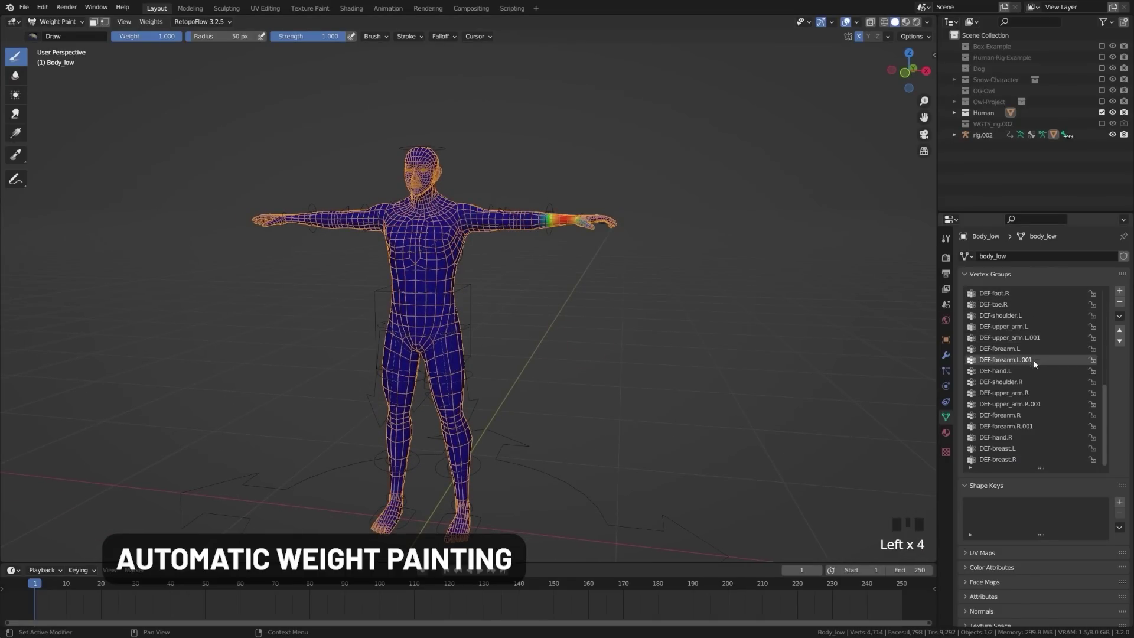
{"action": "scroll", "coordinate": [1029, 378], "scroll_direction": "down", "scroll_amount": 3}
{"action": "left_click", "coordinate": [1029, 378]}
{"action": "left_click", "coordinate": [1015, 404]}
{"action": "left_click", "coordinate": [1004, 425]}
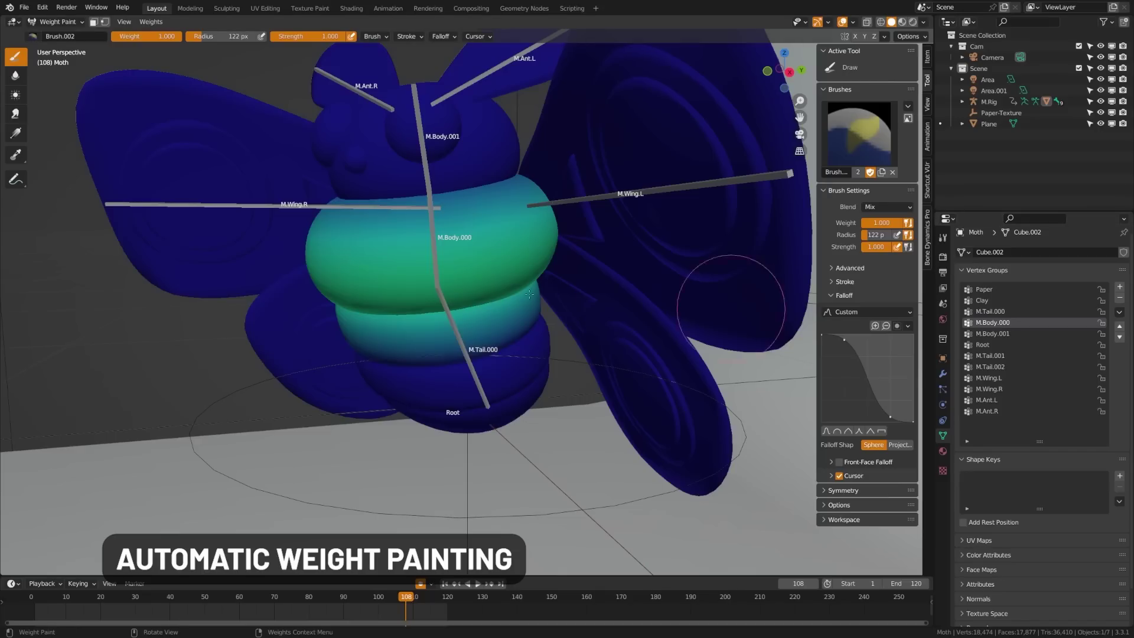
Paint full weight on the moth's body, then gradient-fill from full at bottom to none at top
{"action": "mouse_move", "coordinate": [520, 230]}
{"action": "left_mouse_down"}
{"action": "mouse_move", "coordinate": [471, 226]}
{"action": "mouse_move", "coordinate": [336, 266]}
{"action": "mouse_move", "coordinate": [401, 331]}
{"action": "left_mouse_up"}
{"action": "key", "text": "shift+space"}
{"action": "key", "text": "b"}
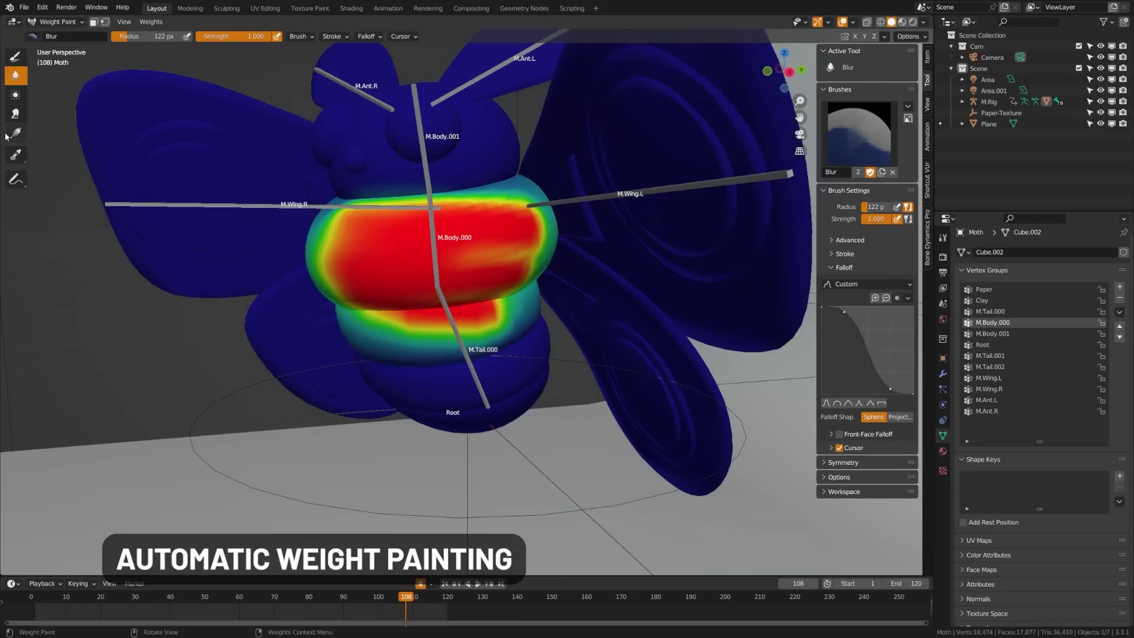
{"action": "key", "text": "shift+space"}
{"action": "key", "text": "g"}
{"action": "left_click_drag", "start_coordinate": [416, 383], "coordinate": [164, 51]}
Normalize all vertex group weights, then smooth them with increased strength on the wing
{"action": "left_click", "coordinate": [147, 24]}
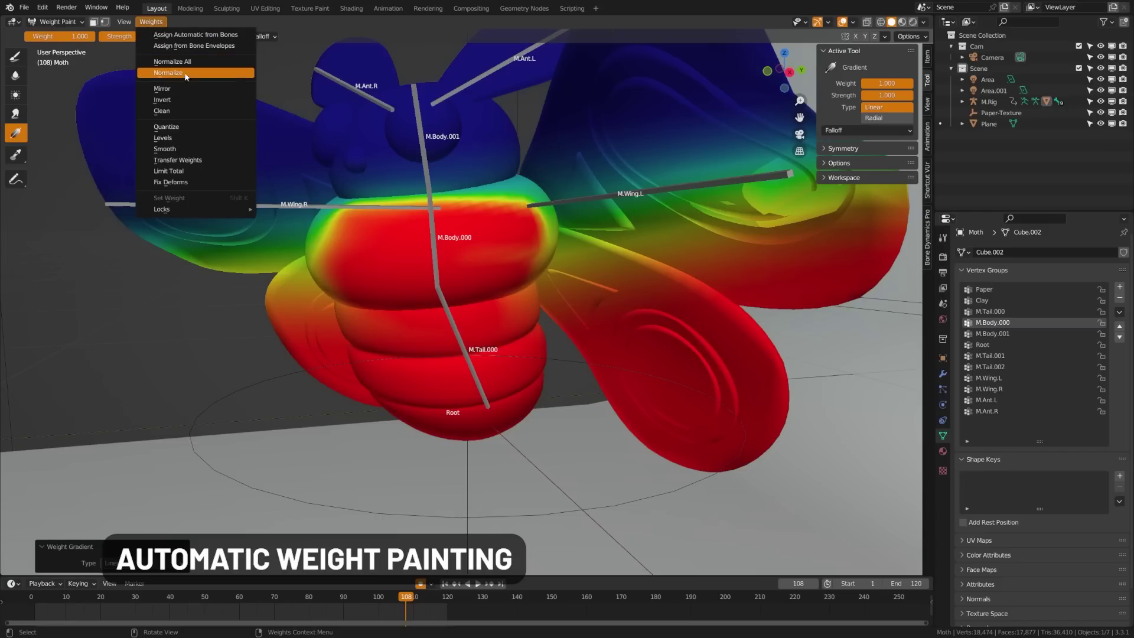
{"action": "left_click", "coordinate": [170, 61]}
{"action": "left_click", "coordinate": [150, 22]}
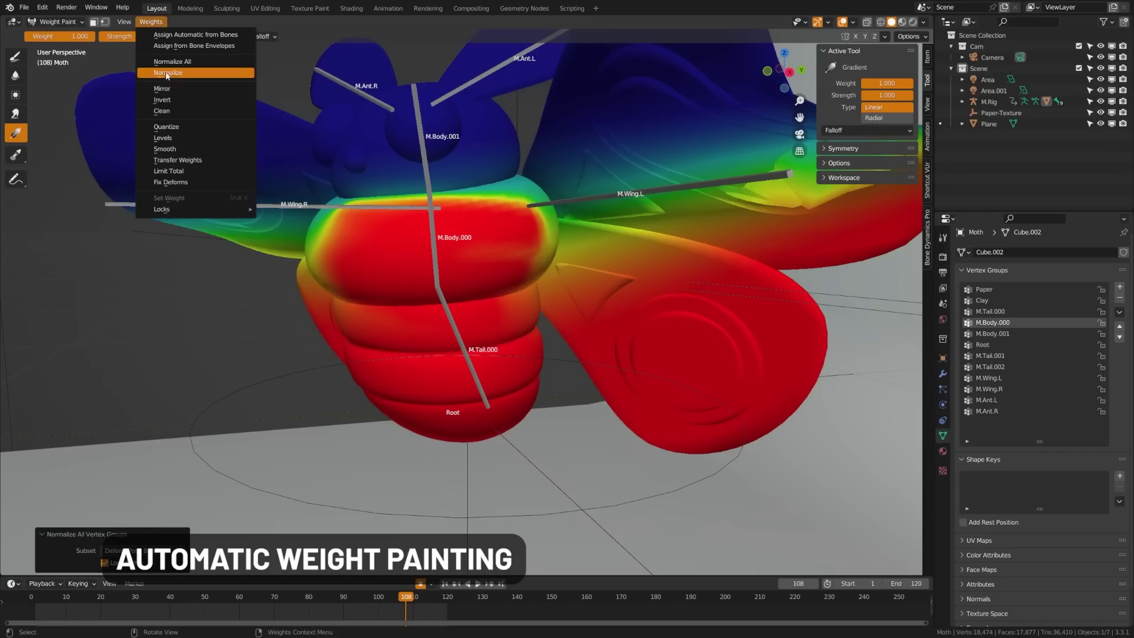
{"action": "left_click", "coordinate": [180, 150]}
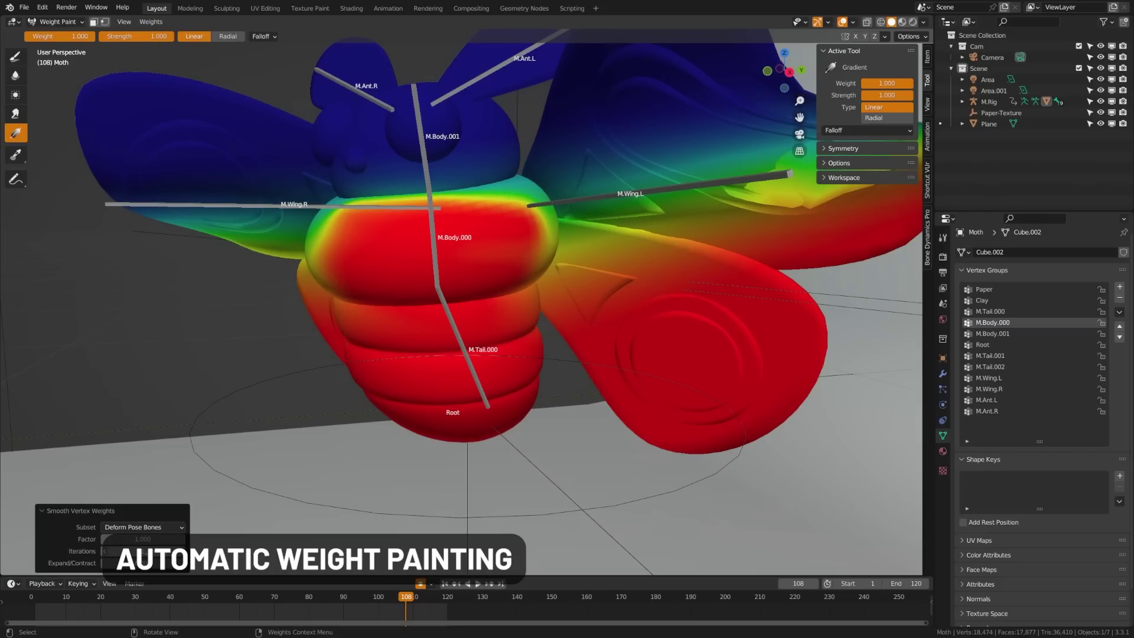
{"action": "left_click_drag", "start_coordinate": [143, 551], "coordinate": [177, 551]}
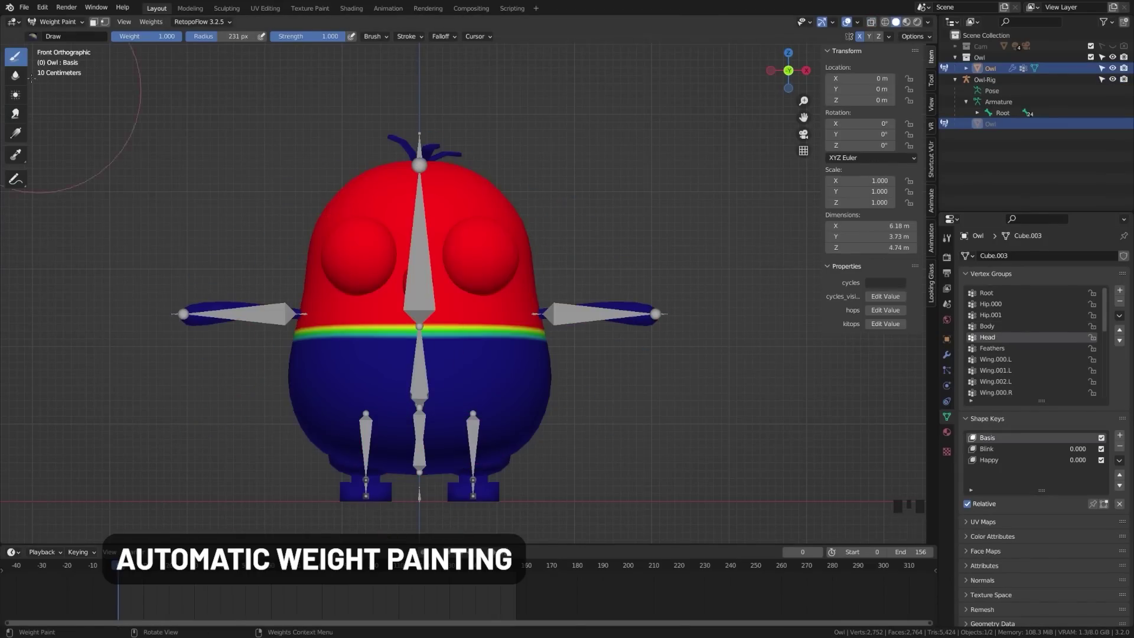
{"action": "left_click", "coordinate": [15, 75]}
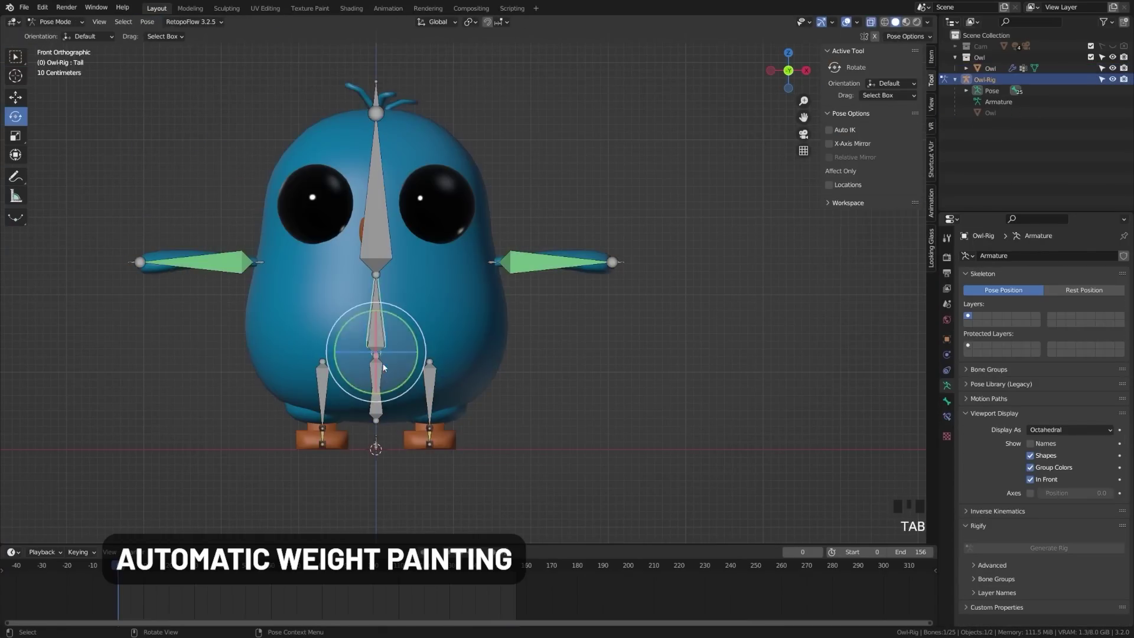
Rotate an owl bone to check how the repainted weights deform
{"action": "key", "text": "r"}
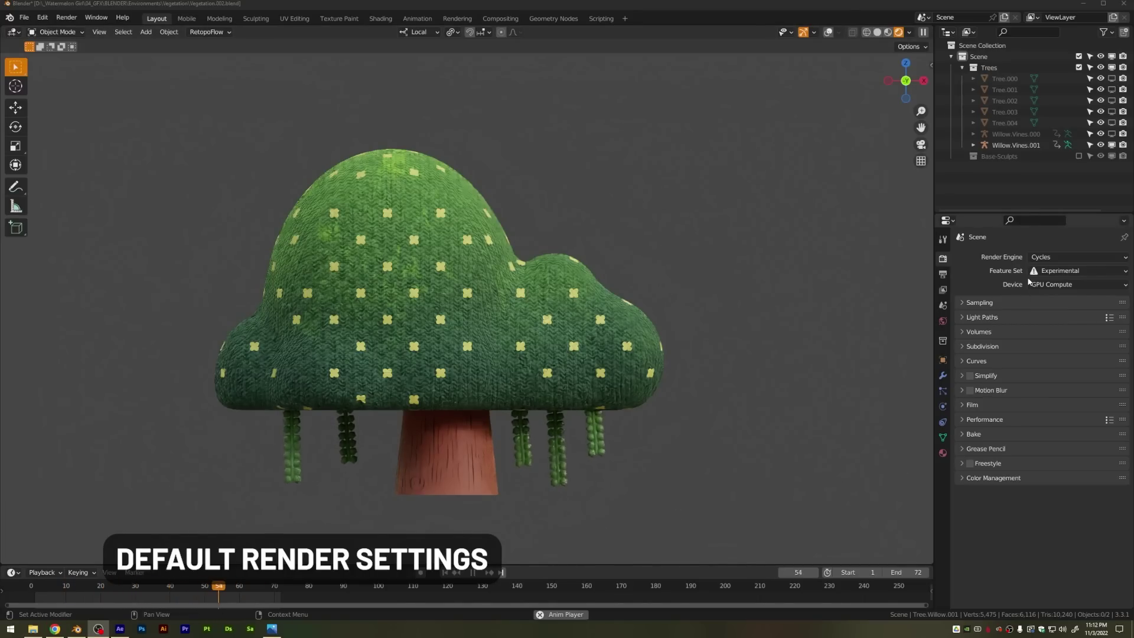
Keep the Cycles feature set on Experimental and expand the Sampling panel
{"action": "left_click", "coordinate": [1058, 275]}
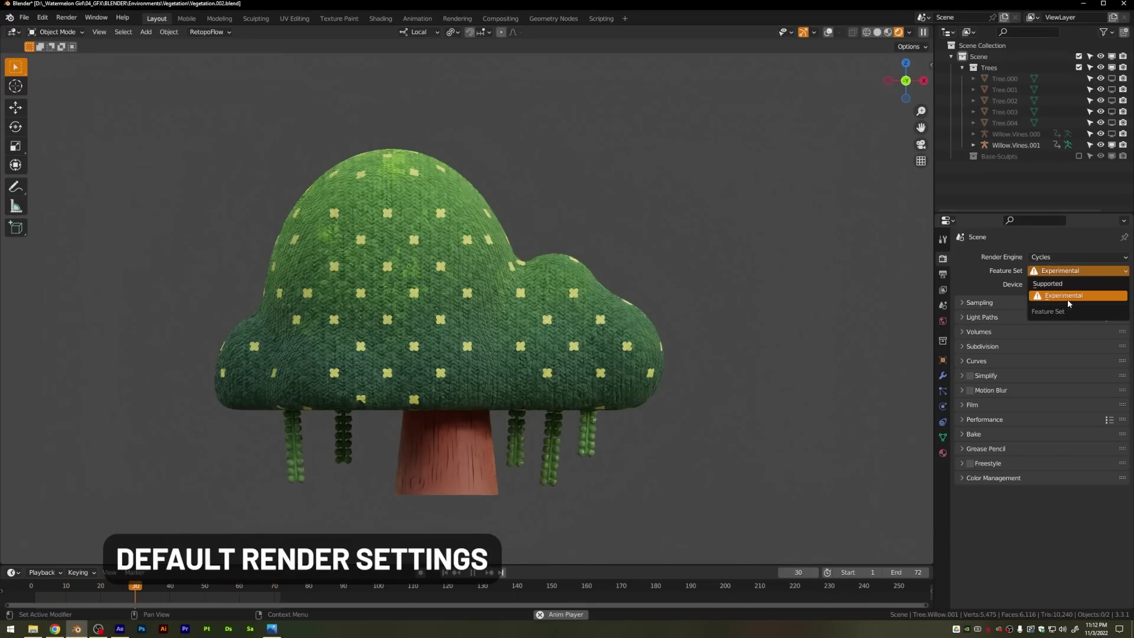
{"action": "left_click", "coordinate": [1062, 294]}
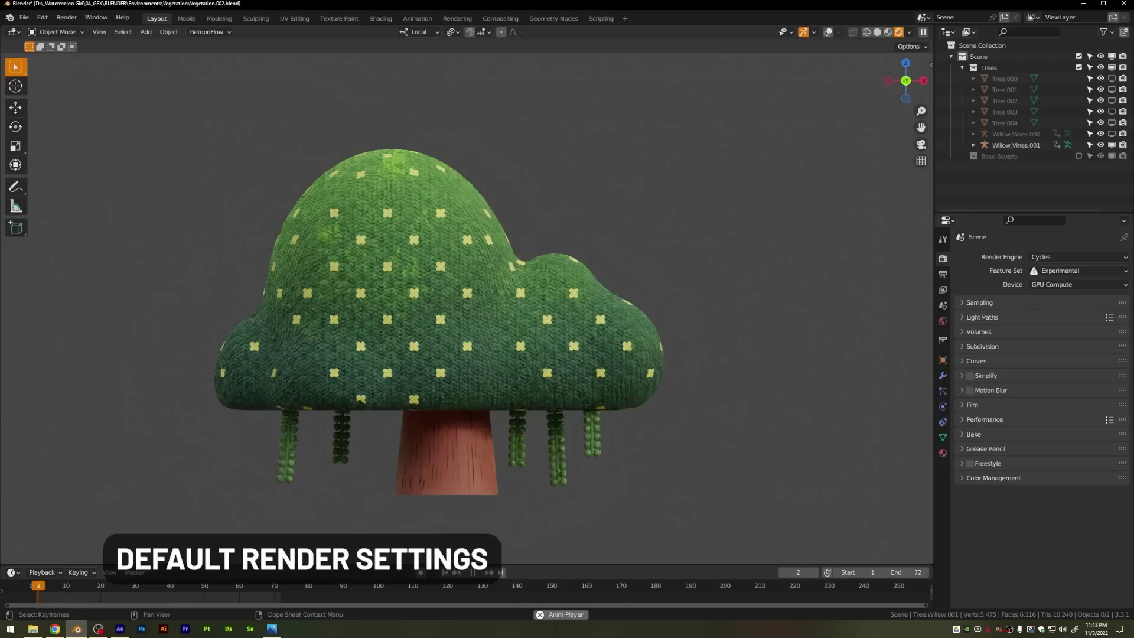
{"action": "left_click", "coordinate": [979, 303]}
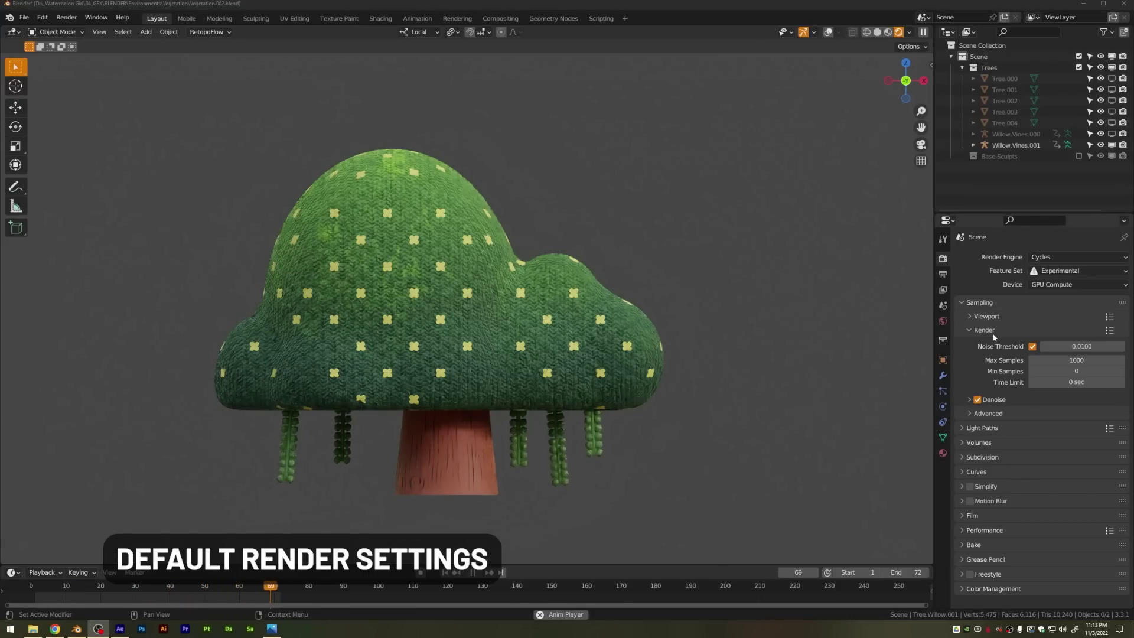
{"action": "left_click", "coordinate": [985, 316]}
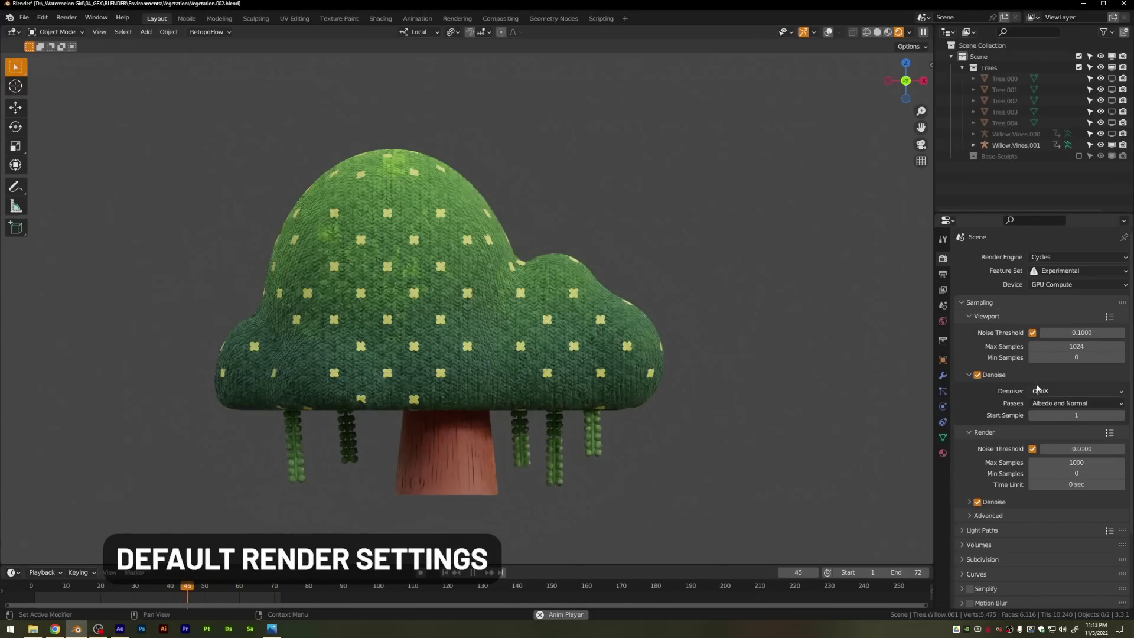
{"action": "left_click", "coordinate": [984, 317]}
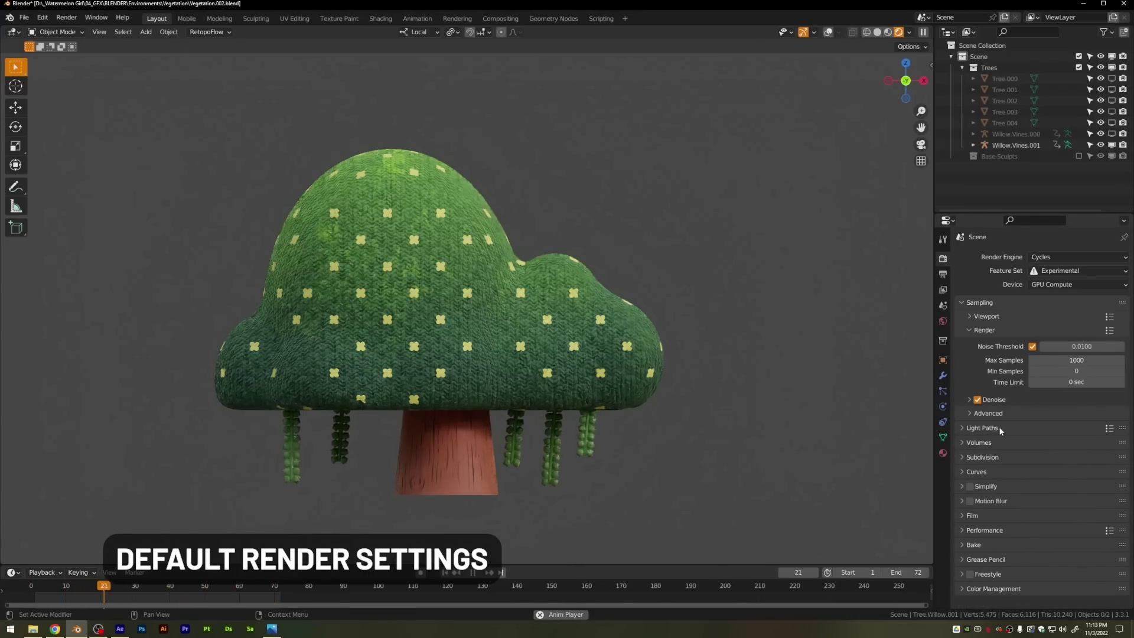
{"action": "left_click", "coordinate": [969, 400]}
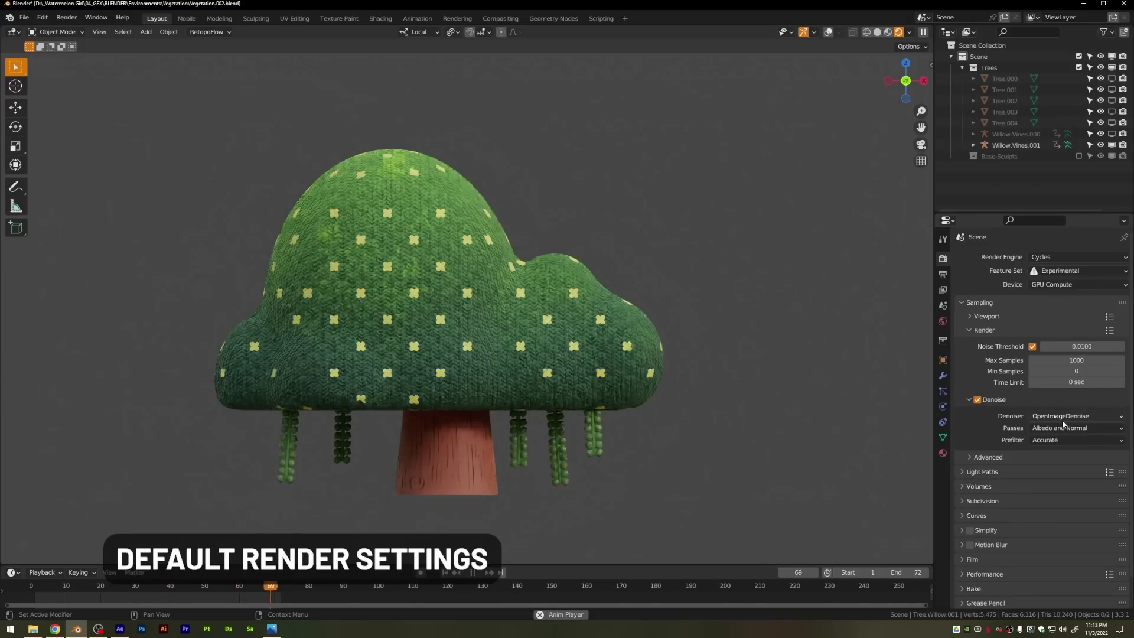
{"action": "left_click", "coordinate": [969, 400]}
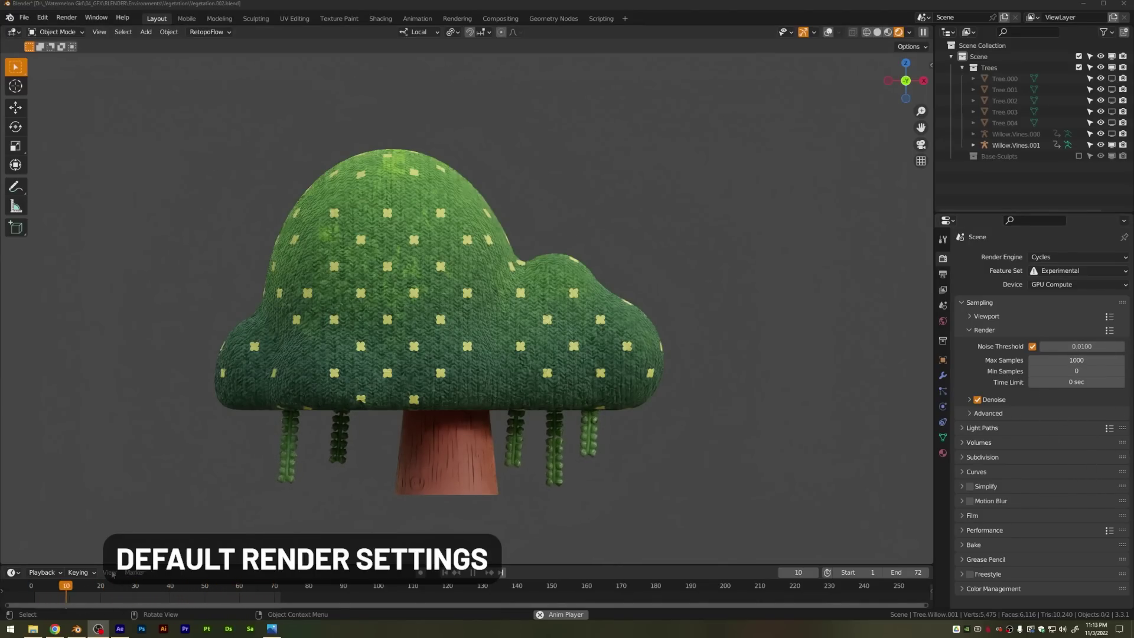
Collapse the Render sampling options and expand the Light Paths panel
{"action": "left_click", "coordinate": [984, 330]}
{"action": "left_click", "coordinate": [981, 357]}
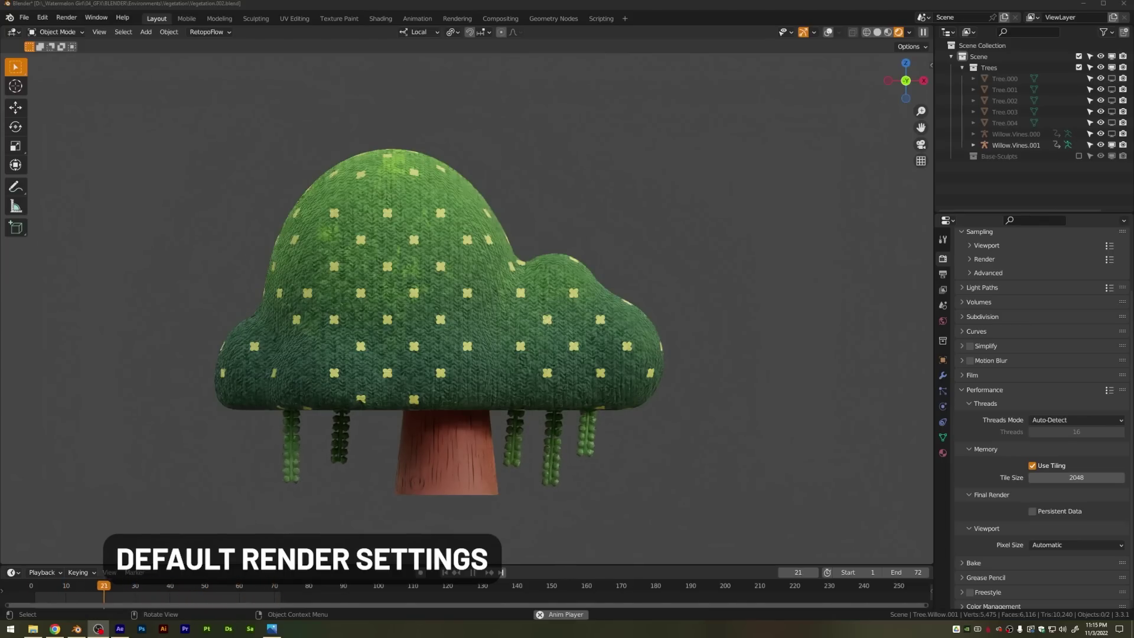
Set the Color Management look to Medium High Contrast
{"action": "left_click", "coordinate": [984, 390]}
{"action": "left_click", "coordinate": [993, 501]}
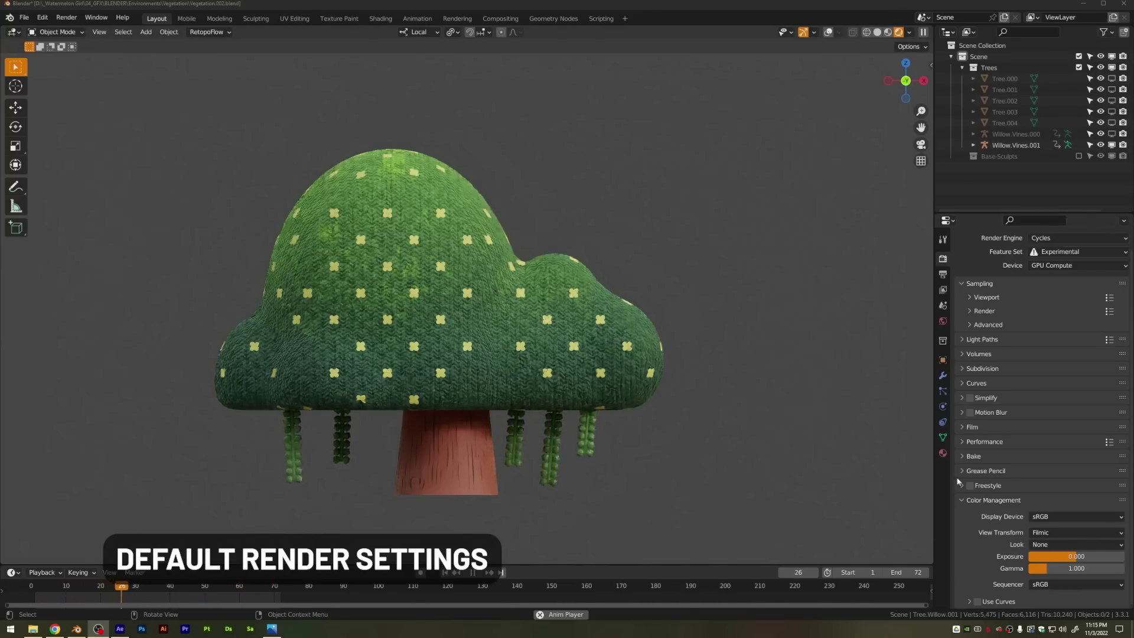
{"action": "left_click", "coordinate": [1069, 544]}
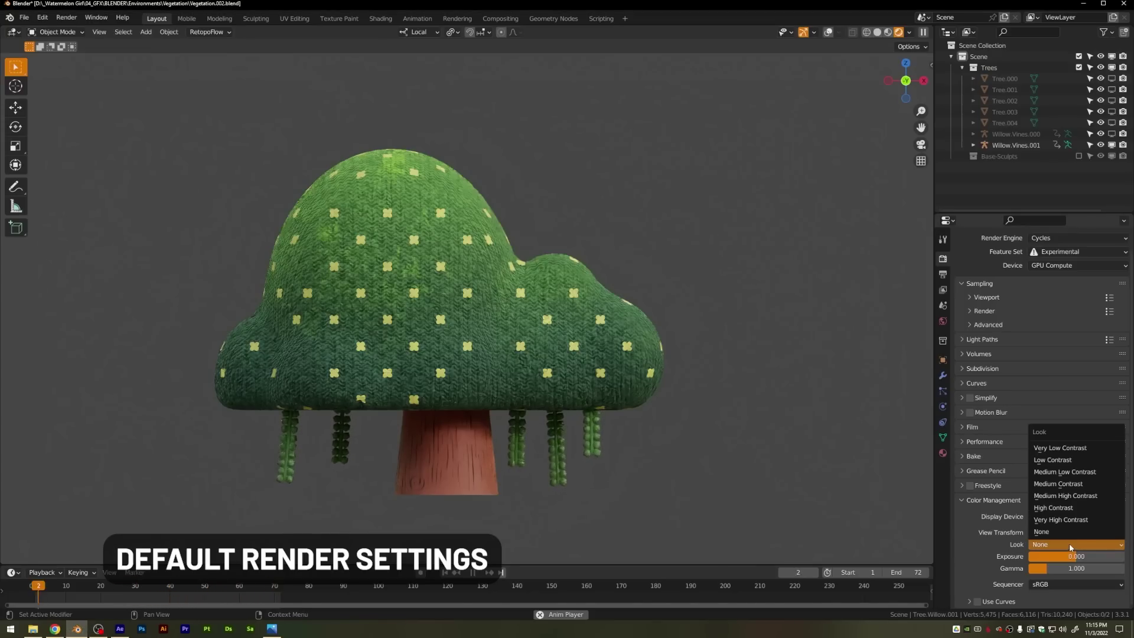
{"action": "left_click", "coordinate": [1068, 496]}
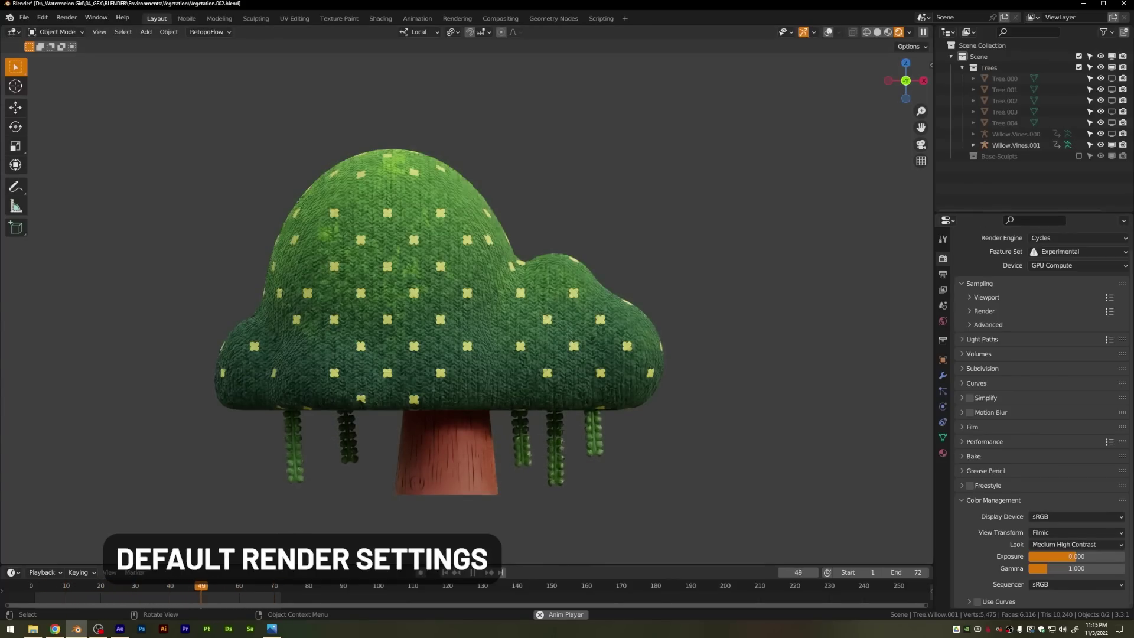
{"action": "scroll", "coordinate": [410, 391], "scroll_direction": "down", "scroll_amount": 3}
{"action": "mouse_move", "coordinate": [410, 391]}
{"action": "middle_mouse_down"}
{"action": "mouse_move", "coordinate": [424, 395]}
{"action": "mouse_move", "coordinate": [417, 376]}
{"action": "middle_mouse_up"}
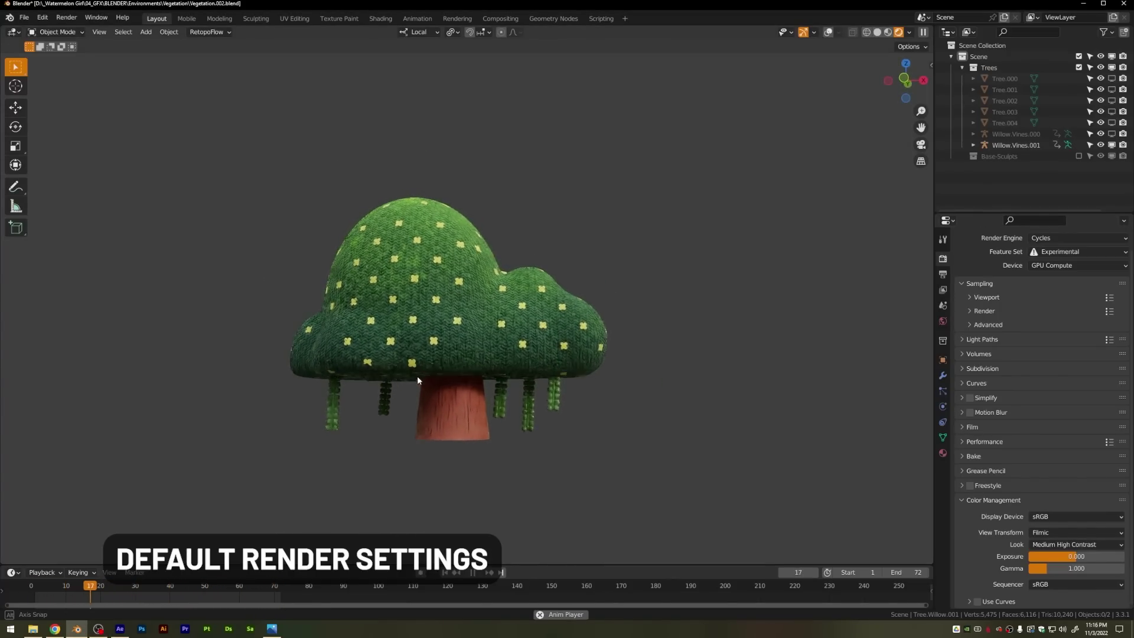
{"action": "scroll", "coordinate": [442, 449], "scroll_direction": "up", "scroll_amount": 3}
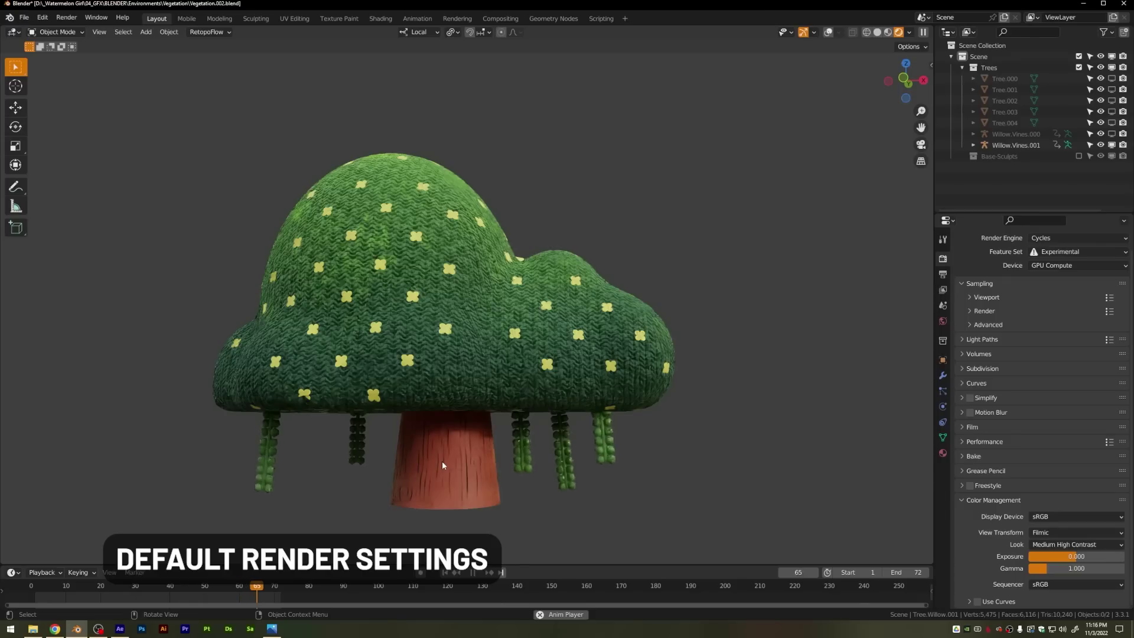
{"action": "scroll", "coordinate": [442, 461], "scroll_direction": "down", "scroll_amount": 2}
{"action": "middle_click_drag", "start_coordinate": [443, 462], "coordinate": [461, 467]}
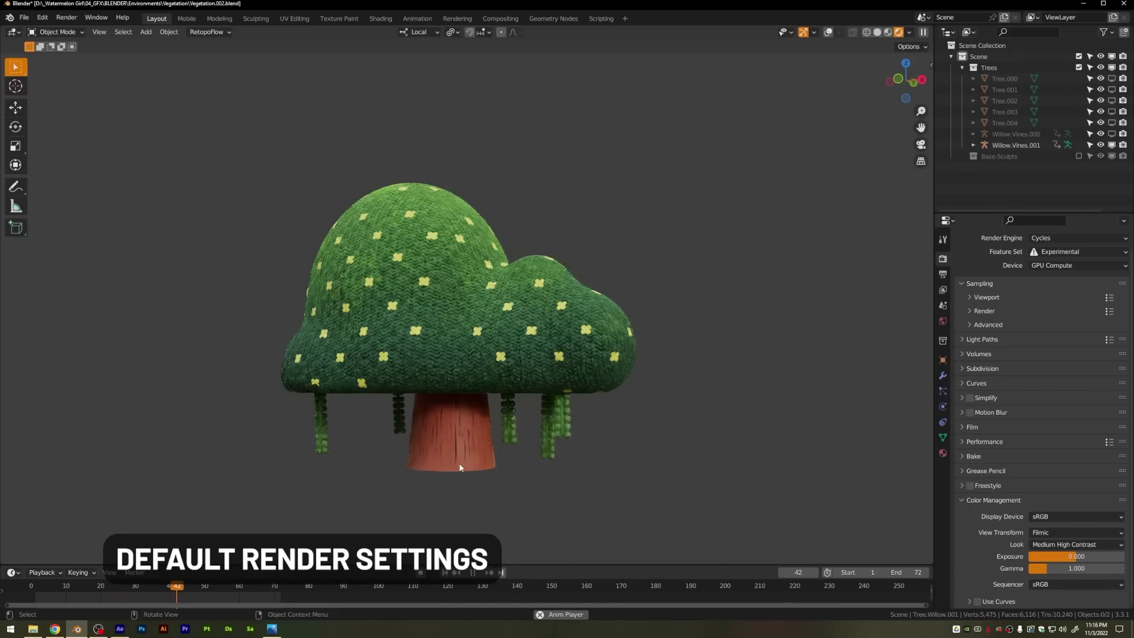
{"action": "middle_click_drag", "start_coordinate": [460, 466], "coordinate": [429, 462]}
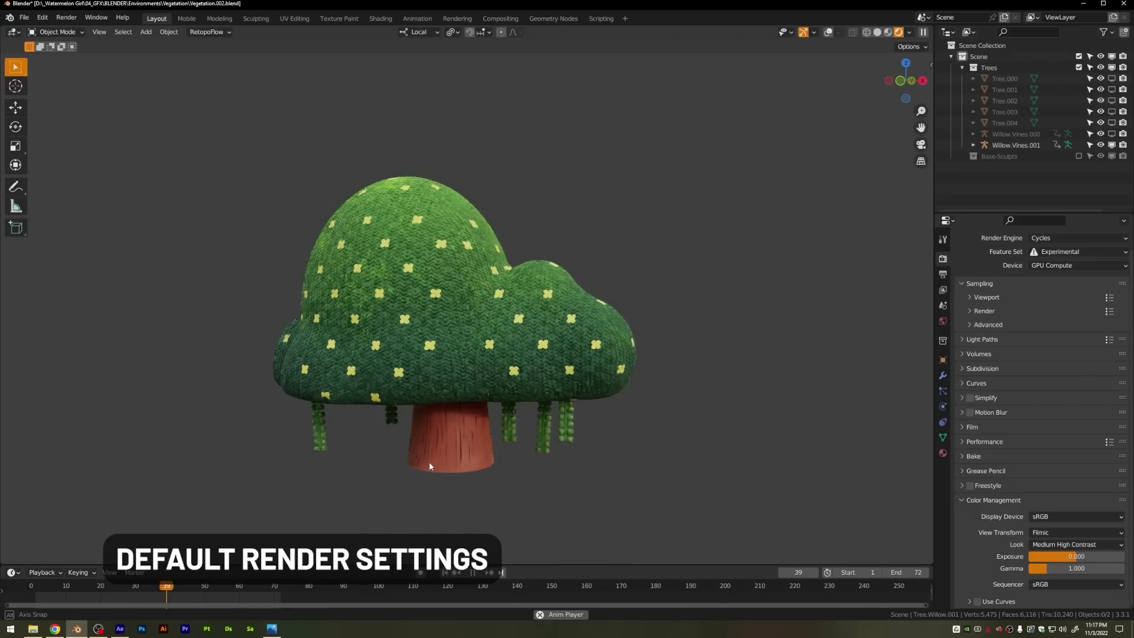